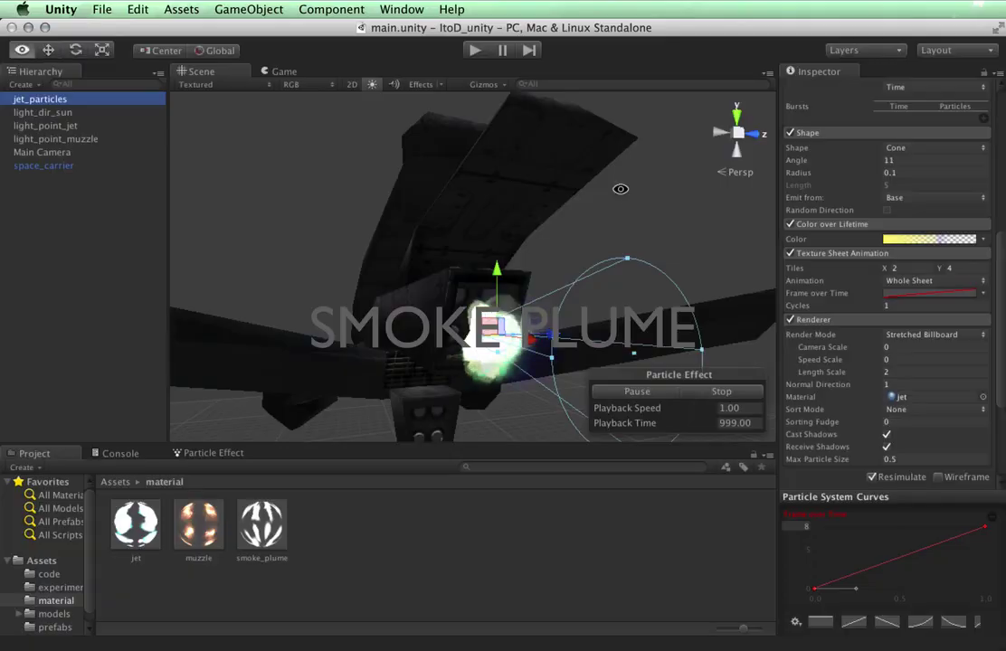
Step: Deactivate the jet_particles object so that it is hidden in the scene
{"action": "left_click_drag", "start_coordinate": [620, 188], "coordinate": [328, 215], "text": "alt"}
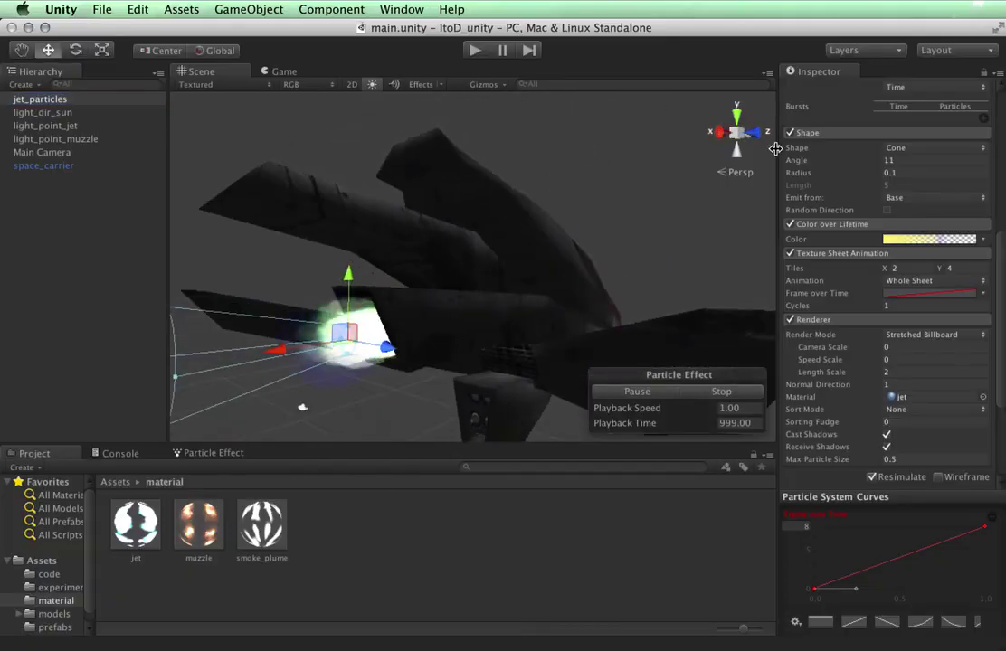
{"action": "scroll", "coordinate": [789, 185], "scroll_direction": "up", "scroll_amount": 10}
{"action": "scroll", "coordinate": [785, 172], "scroll_direction": "up", "scroll_amount": 2}
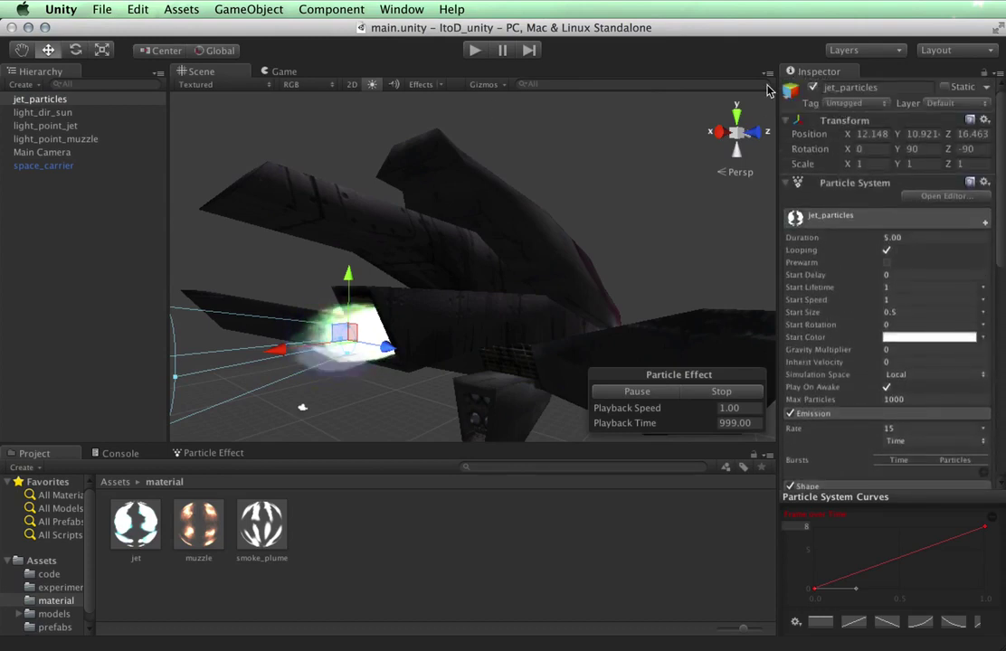
{"action": "left_click", "coordinate": [814, 88]}
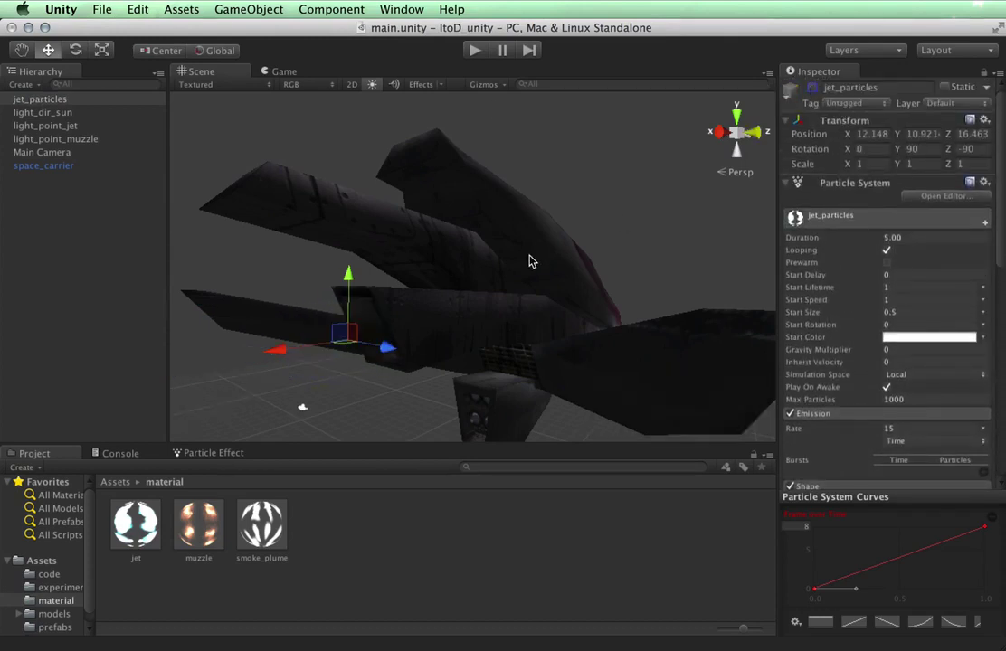
Step: Create a new Particle System object in the scene
{"action": "scroll", "coordinate": [530, 261], "scroll_direction": "down", "scroll_amount": 5}
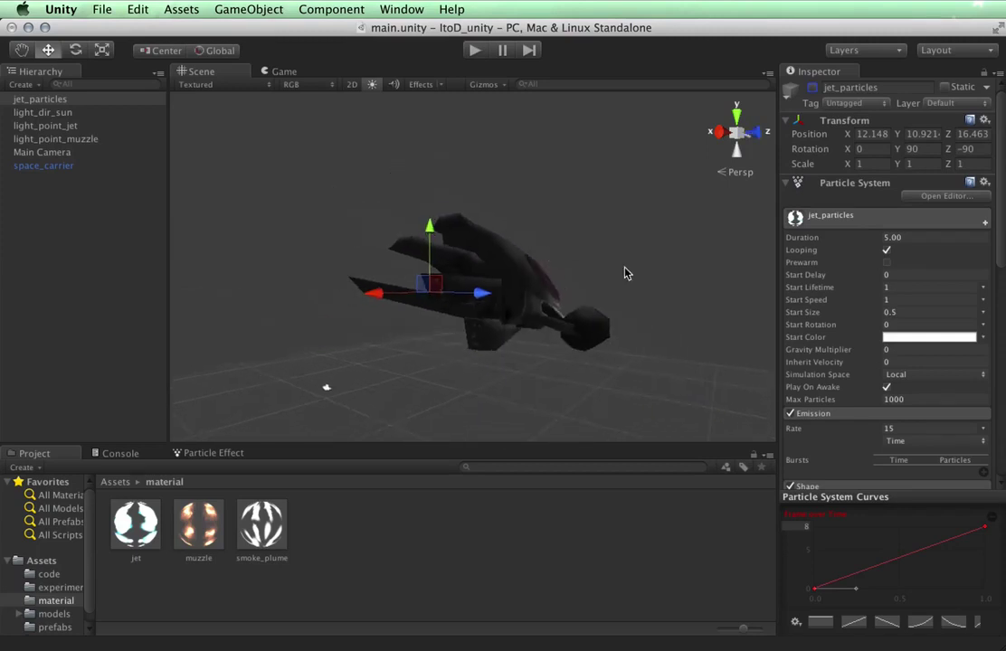
{"action": "left_click_drag", "start_coordinate": [663, 335], "coordinate": [559, 381], "text": "alt"}
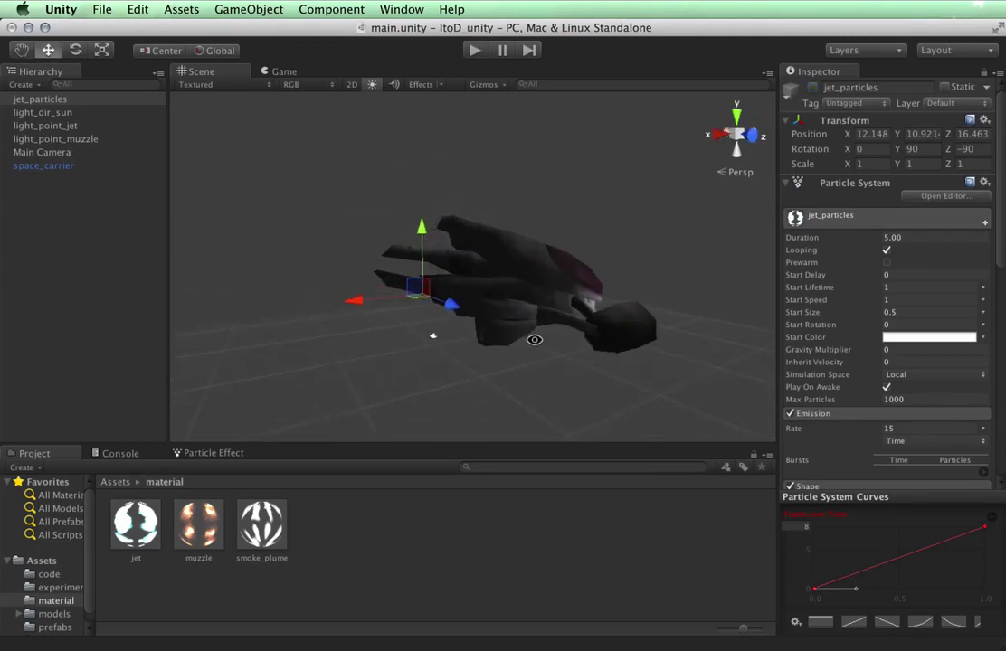
{"action": "left_click", "coordinate": [269, 8]}
{"action": "mouse_move", "coordinate": [268, 48]}
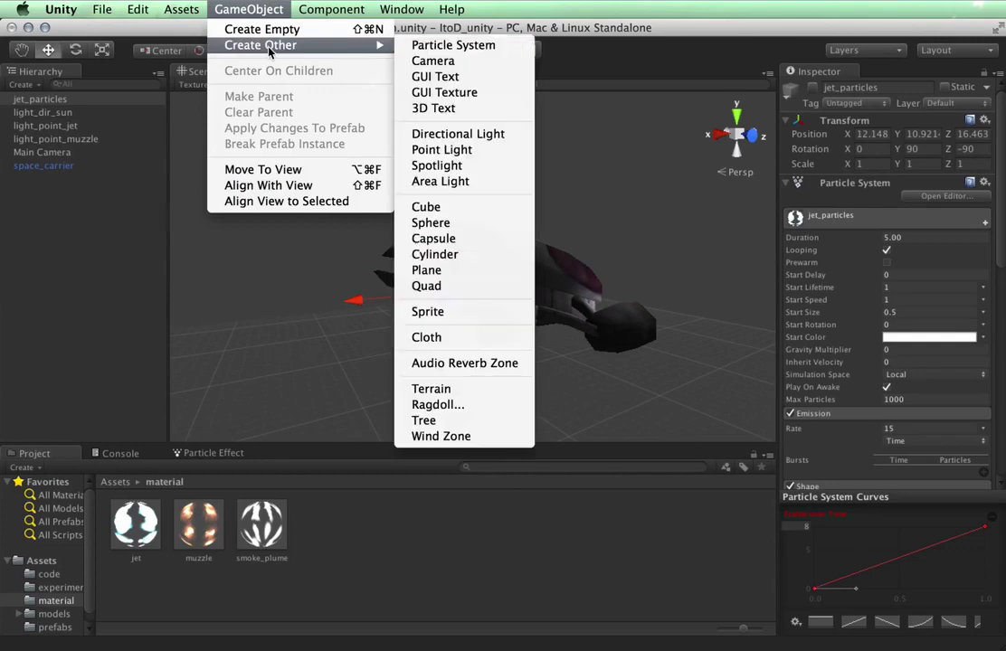
{"action": "left_click", "coordinate": [443, 45]}
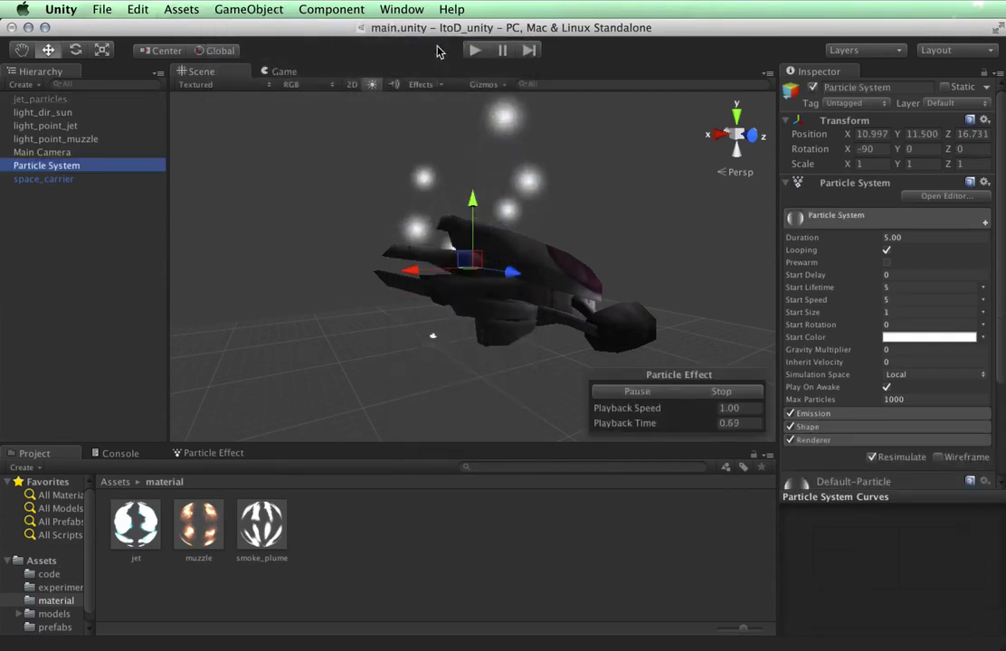
Step: Move the new particle system behind the ship and rotate it to X 0, Y 90, Z -90 so it emits backwards
{"action": "left_click_drag", "start_coordinate": [413, 270], "coordinate": [321, 299]}
{"action": "key", "text": "e"}
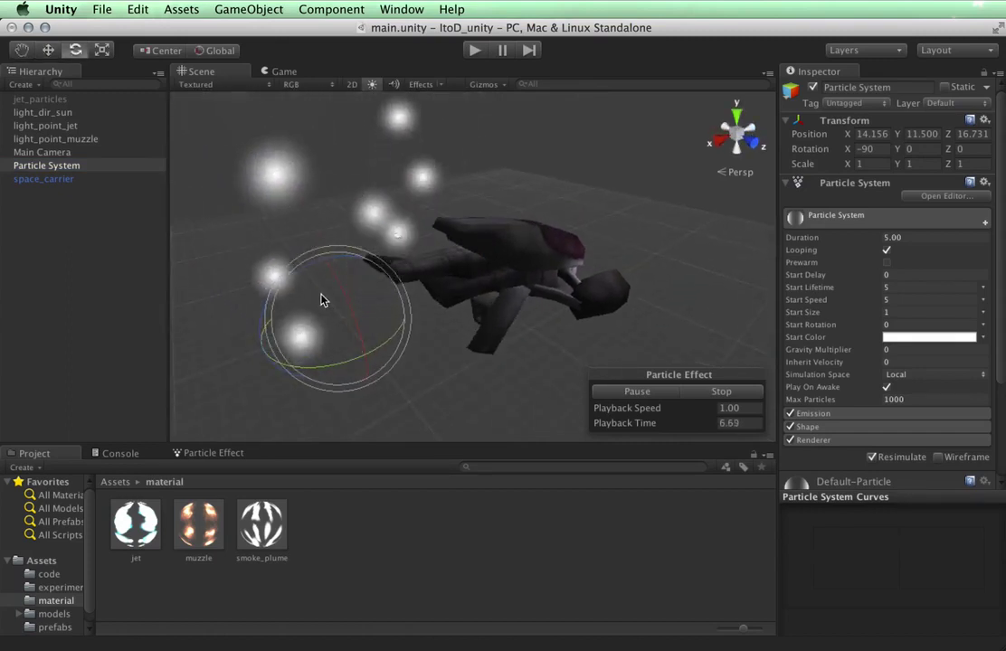
{"action": "left_click_drag", "start_coordinate": [306, 272], "coordinate": [623, 194]}
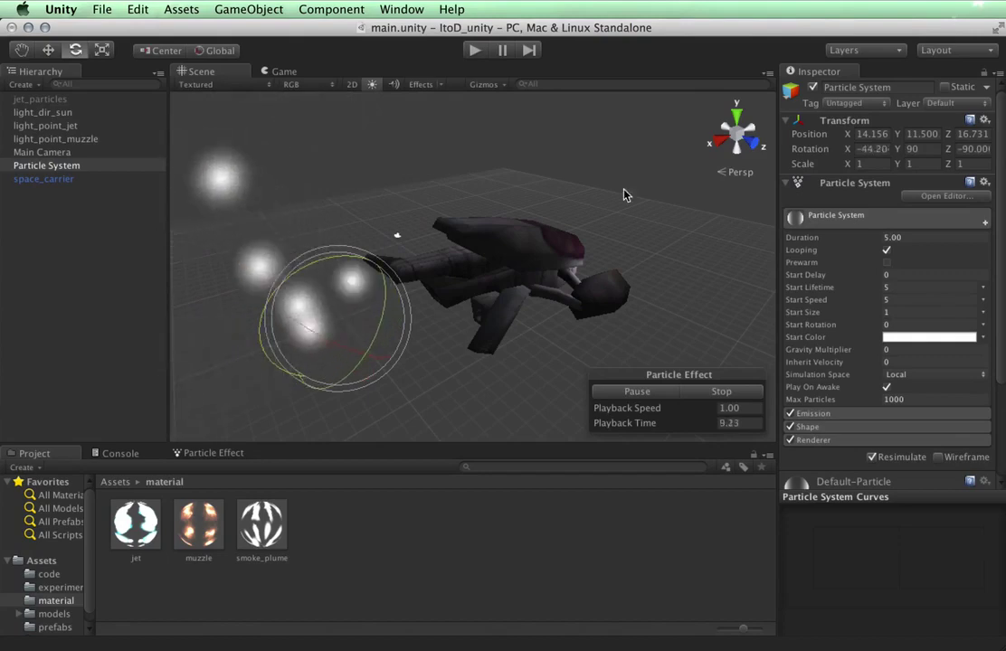
{"action": "left_click", "coordinate": [866, 148]}
{"action": "type", "text": "0"}
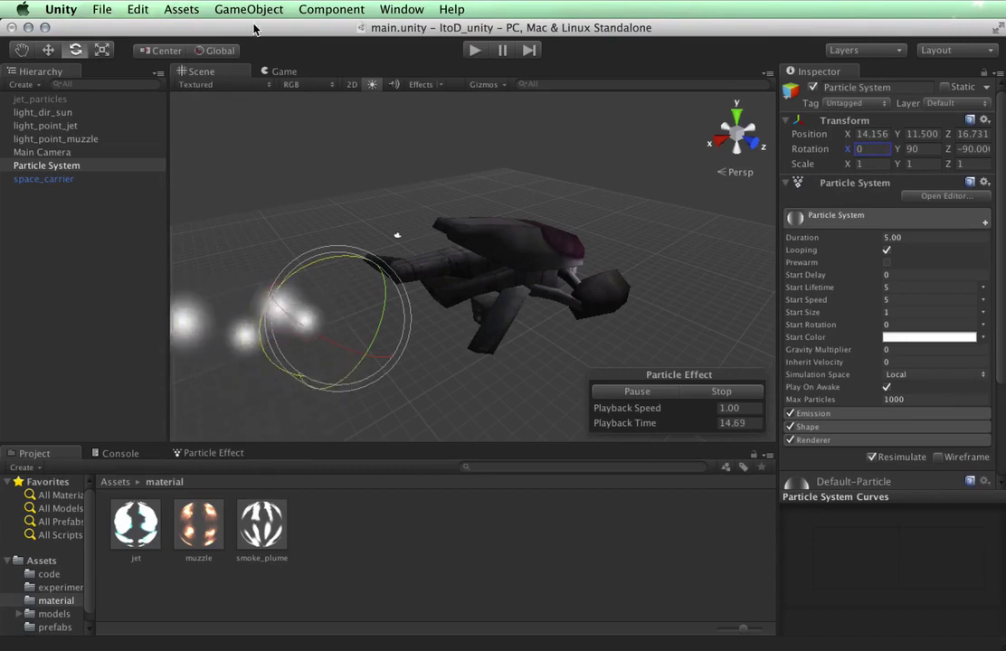
Step: Position the particle system at the ship's jet exhaust, at about X 12.69, Y 10.85, Z 16.2
{"action": "type", "text": "w"}
{"action": "left_click_drag", "start_coordinate": [276, 345], "coordinate": [308, 508]}
{"action": "left_click_drag", "start_coordinate": [381, 315], "coordinate": [394, 303]}
{"action": "left_click_drag", "start_coordinate": [512, 303], "coordinate": [521, 95], "text": "alt"}
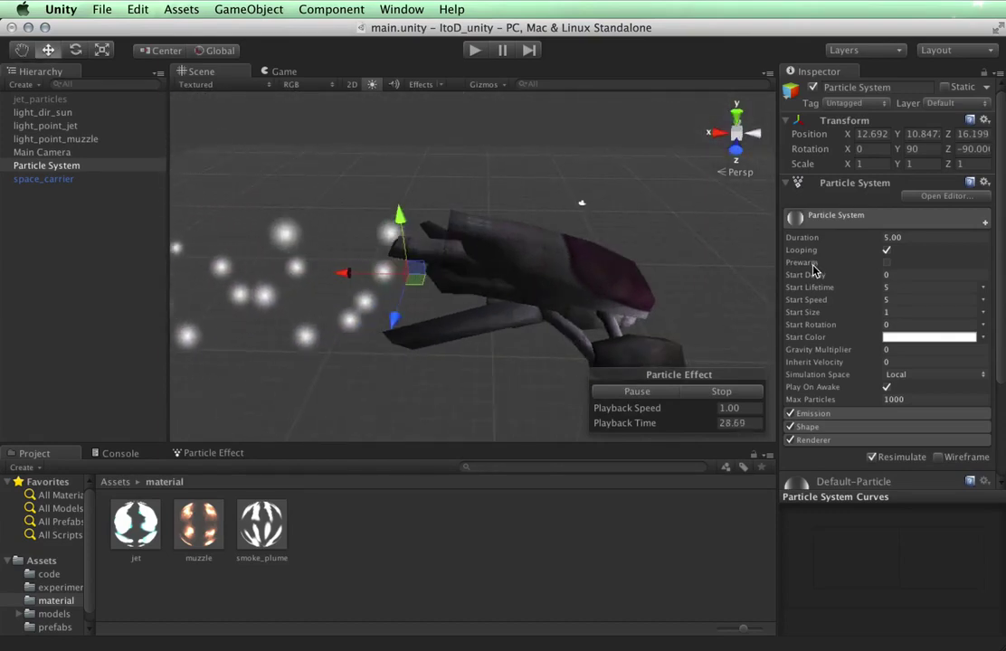
Step: Examine the length and spread of the particle stream behind the ship from far and near
{"action": "mouse_move", "coordinate": [827, 270]}
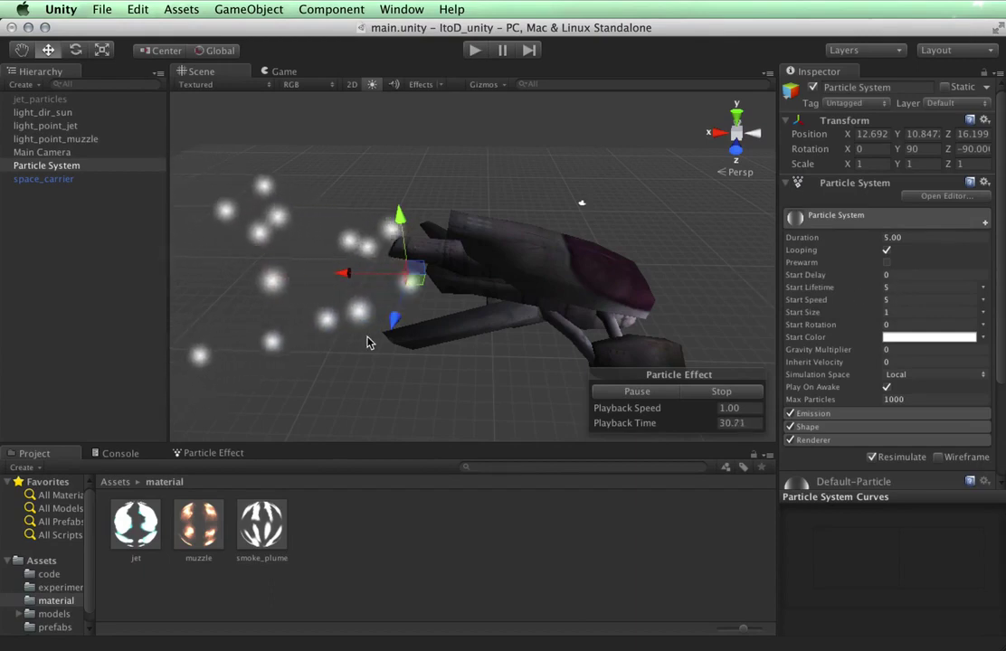
{"action": "scroll", "coordinate": [367, 338], "scroll_direction": "down", "scroll_amount": 5}
{"action": "scroll", "coordinate": [368, 342], "scroll_direction": "down", "scroll_amount": 2}
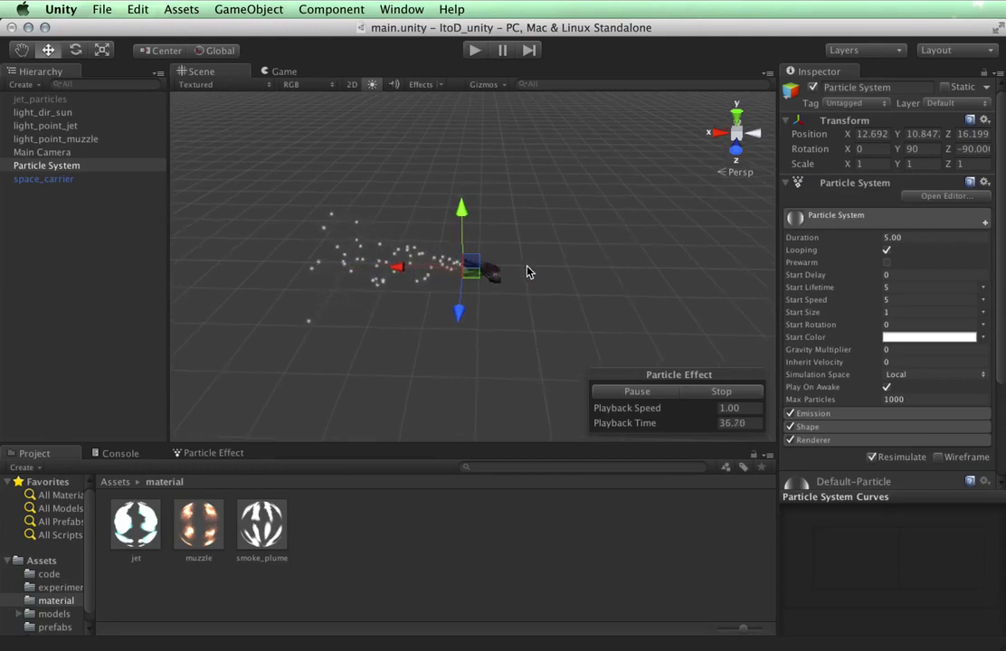
{"action": "scroll", "coordinate": [529, 272], "scroll_direction": "up", "scroll_amount": 2}
{"action": "scroll", "coordinate": [527, 272], "scroll_direction": "up", "scroll_amount": 2}
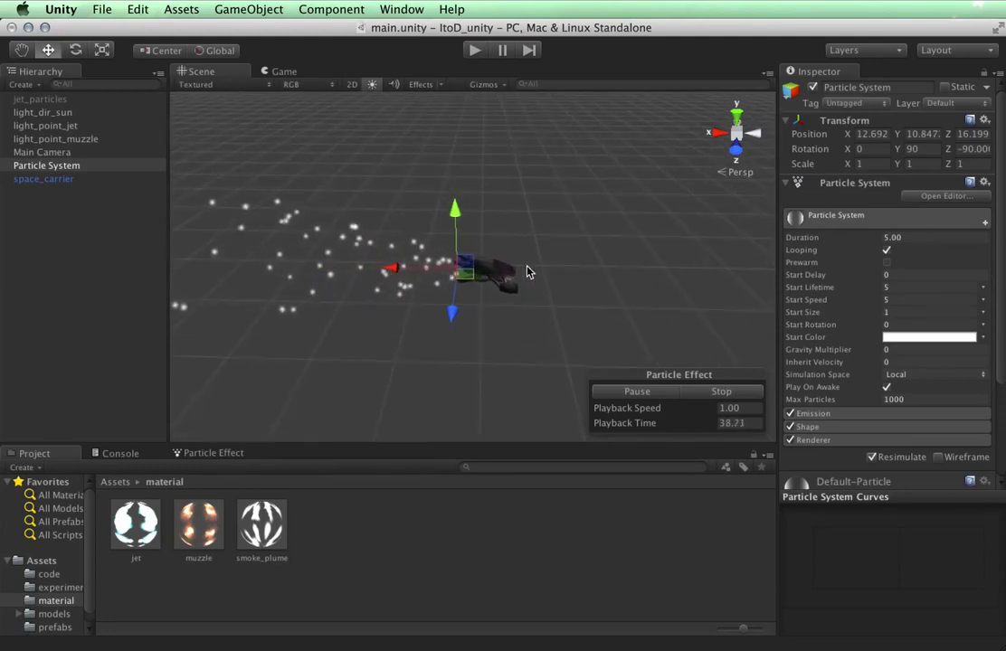
{"action": "scroll", "coordinate": [530, 272], "scroll_direction": "up", "scroll_amount": 3}
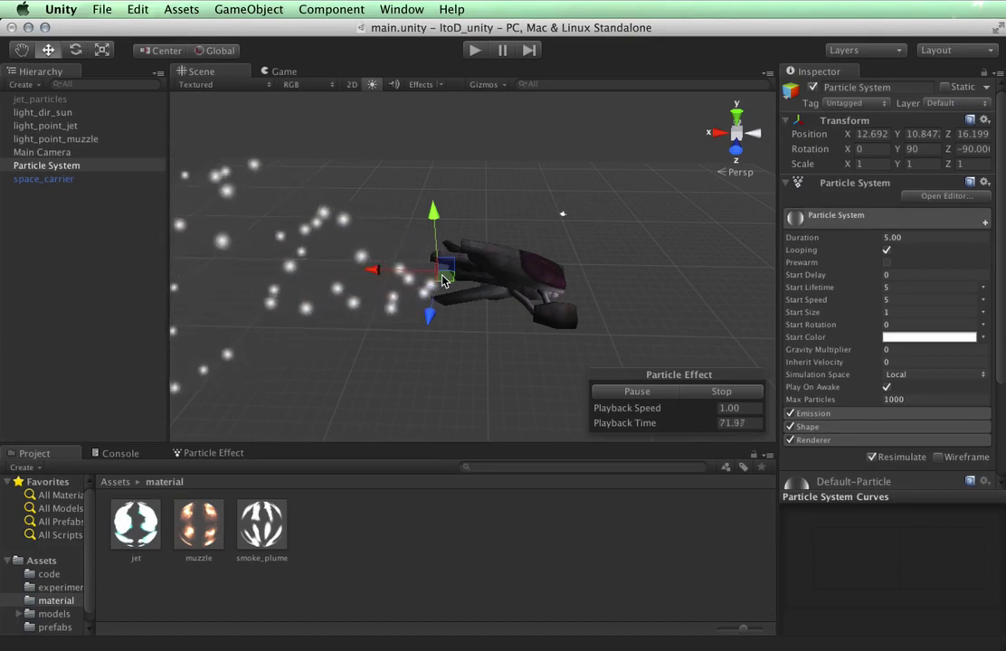
{"action": "scroll", "coordinate": [398, 264], "scroll_direction": "up", "scroll_amount": 2}
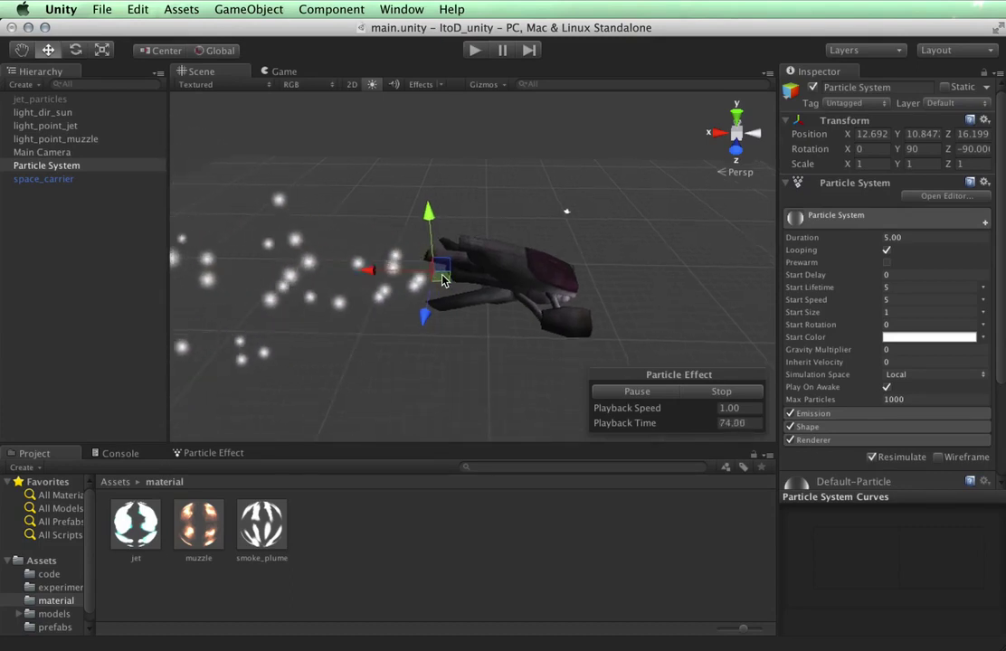
{"action": "scroll", "coordinate": [638, 299], "scroll_direction": "up", "scroll_amount": 1}
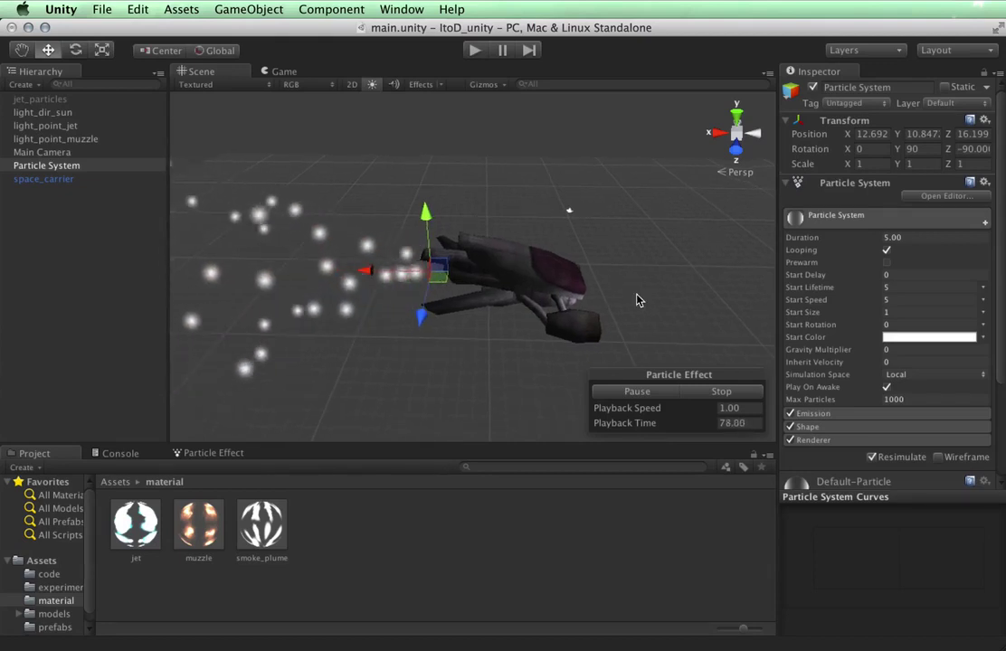
{"action": "scroll", "coordinate": [638, 299], "scroll_direction": "up", "scroll_amount": 3}
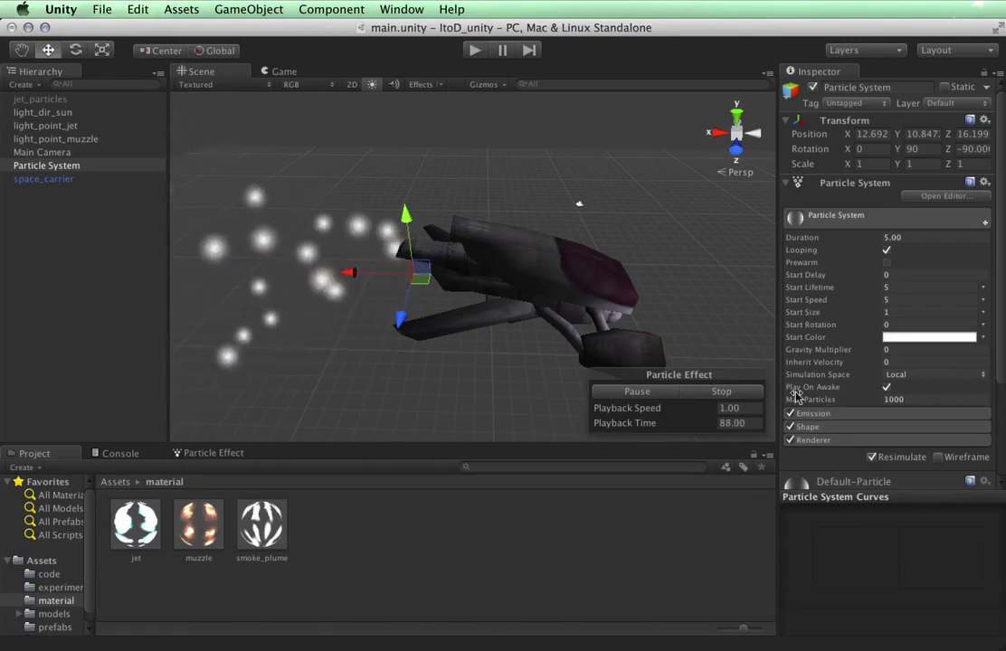
Step: Set the particle system's Max Particles to 10000 and its Emission Rate to 100
{"action": "scroll", "coordinate": [613, 321], "scroll_direction": "down", "scroll_amount": 2}
{"action": "scroll", "coordinate": [614, 321], "scroll_direction": "down", "scroll_amount": 3}
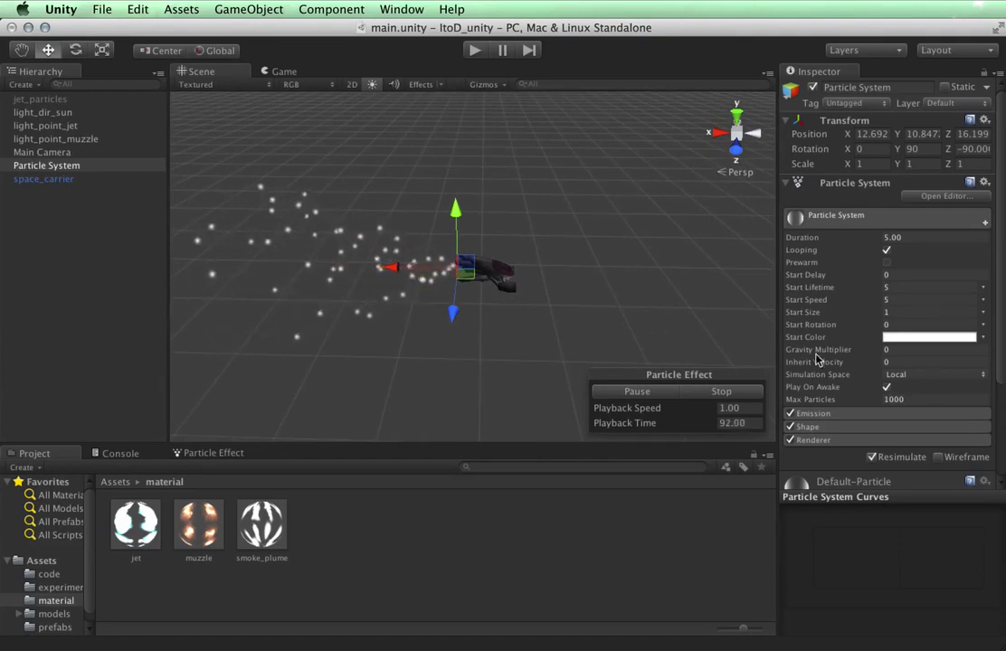
{"action": "left_click", "coordinate": [819, 413]}
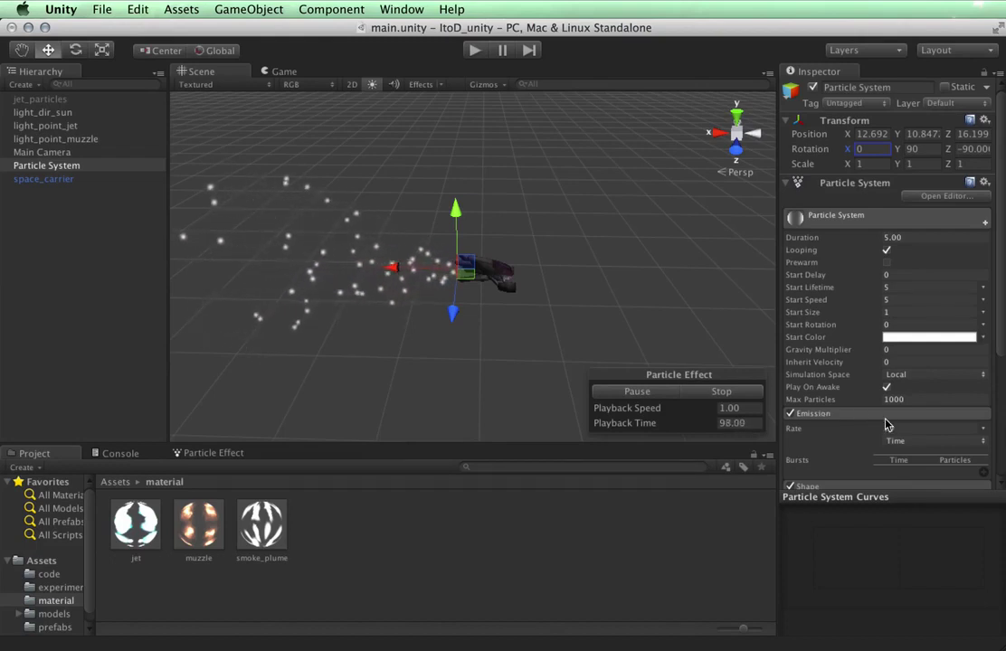
{"action": "mouse_move", "coordinate": [799, 428]}
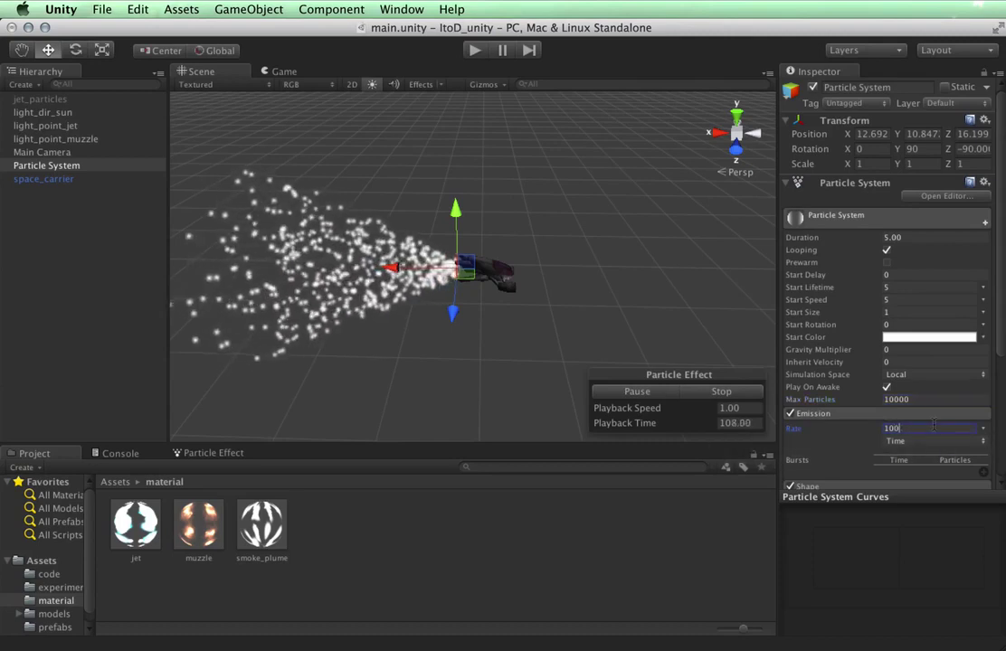
Step: Narrow the cone emitter in the Shape module to Angle 0.3 and Radius 0.3
{"action": "scroll", "coordinate": [933, 426], "scroll_direction": "down", "scroll_amount": 3}
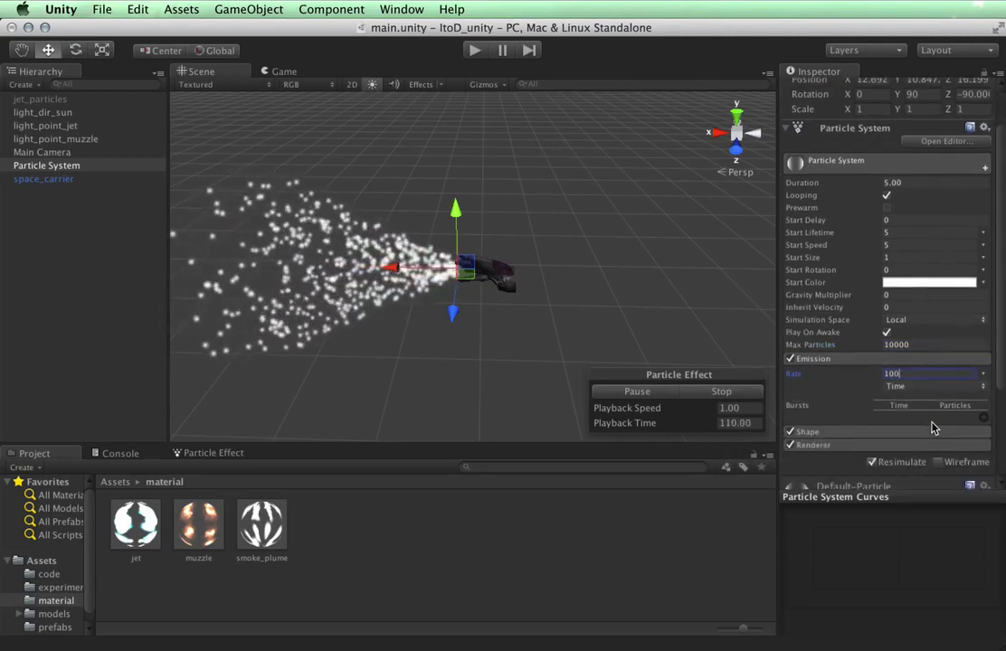
{"action": "scroll", "coordinate": [934, 428], "scroll_direction": "down", "scroll_amount": 3}
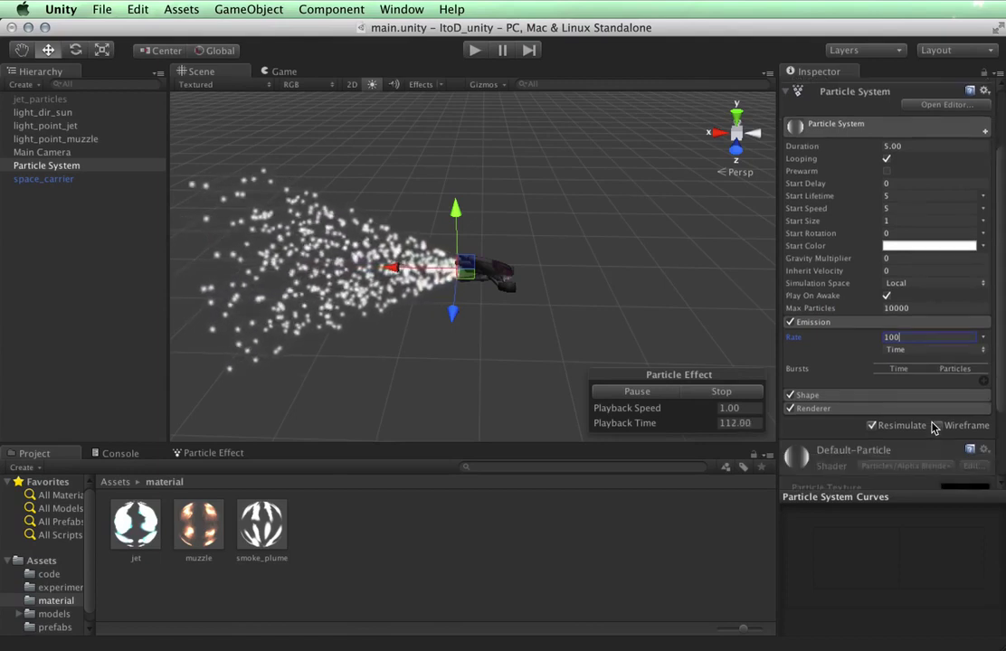
{"action": "left_click", "coordinate": [819, 370]}
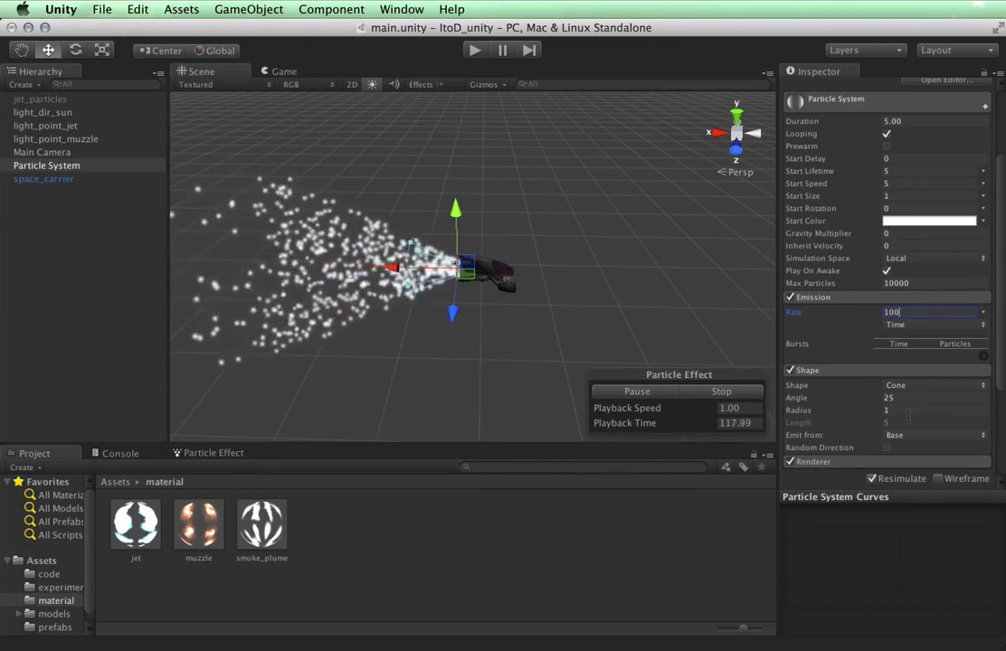
{"action": "scroll", "coordinate": [899, 439], "scroll_direction": "down", "scroll_amount": 5}
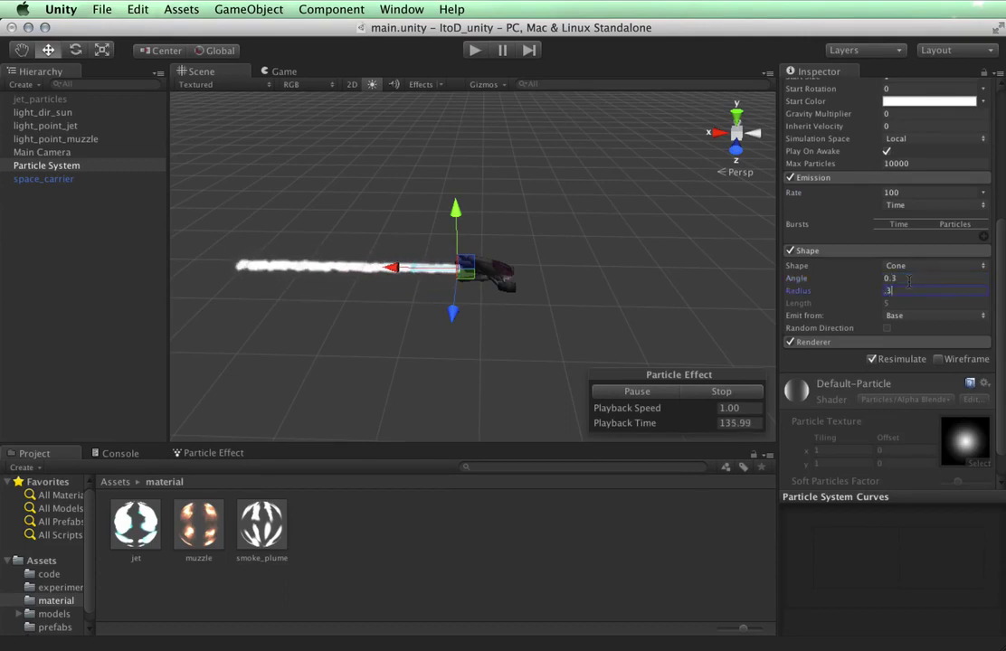
Step: Add the Texture Sheet Animation module to the particle system
{"action": "scroll", "coordinate": [888, 187], "scroll_direction": "up", "scroll_amount": 5}
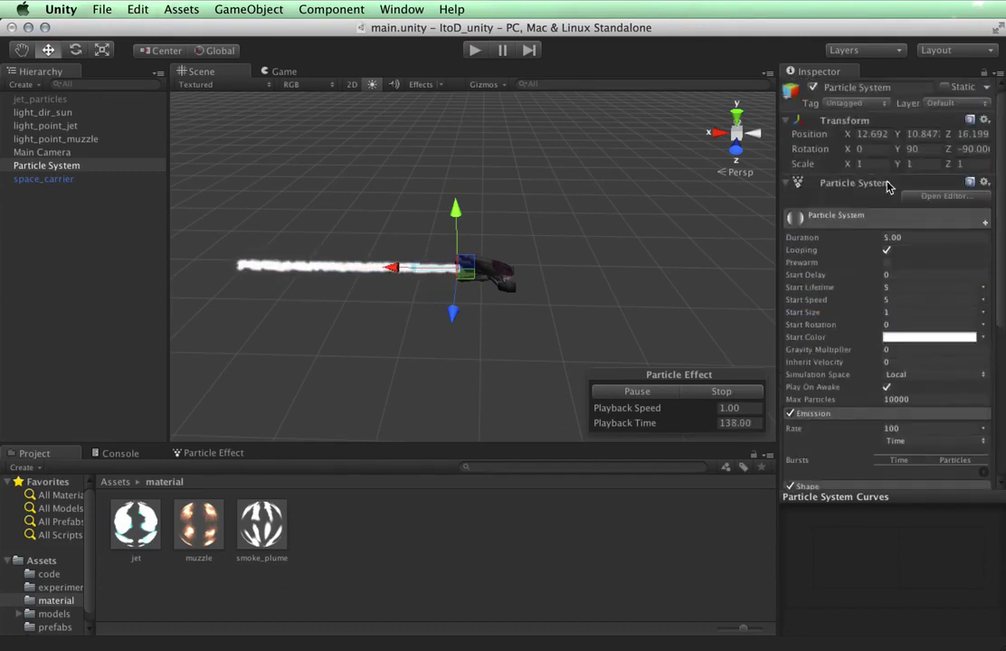
{"action": "scroll", "coordinate": [417, 221], "scroll_direction": "up", "scroll_amount": 10}
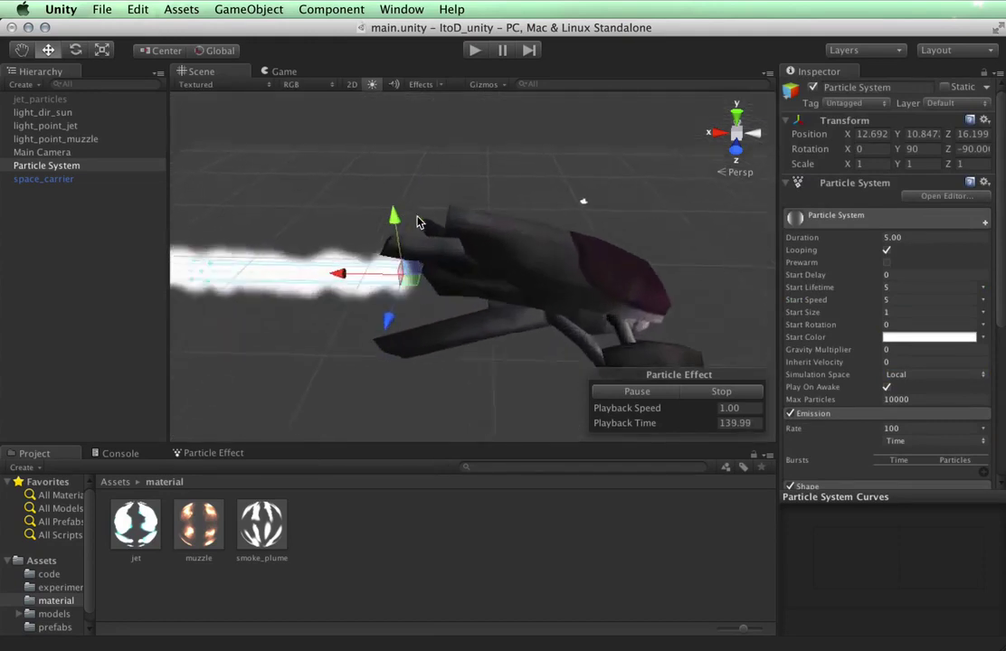
{"action": "scroll", "coordinate": [417, 220], "scroll_direction": "down", "scroll_amount": 10}
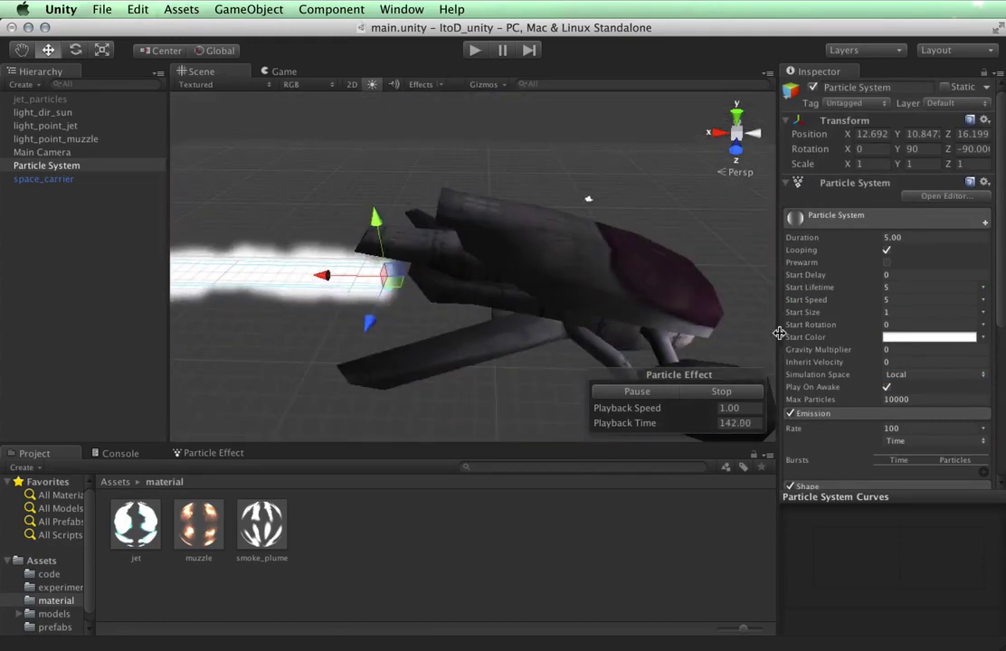
{"action": "scroll", "coordinate": [861, 389], "scroll_direction": "down", "scroll_amount": 3}
{"action": "scroll", "coordinate": [861, 389], "scroll_direction": "down", "scroll_amount": 4}
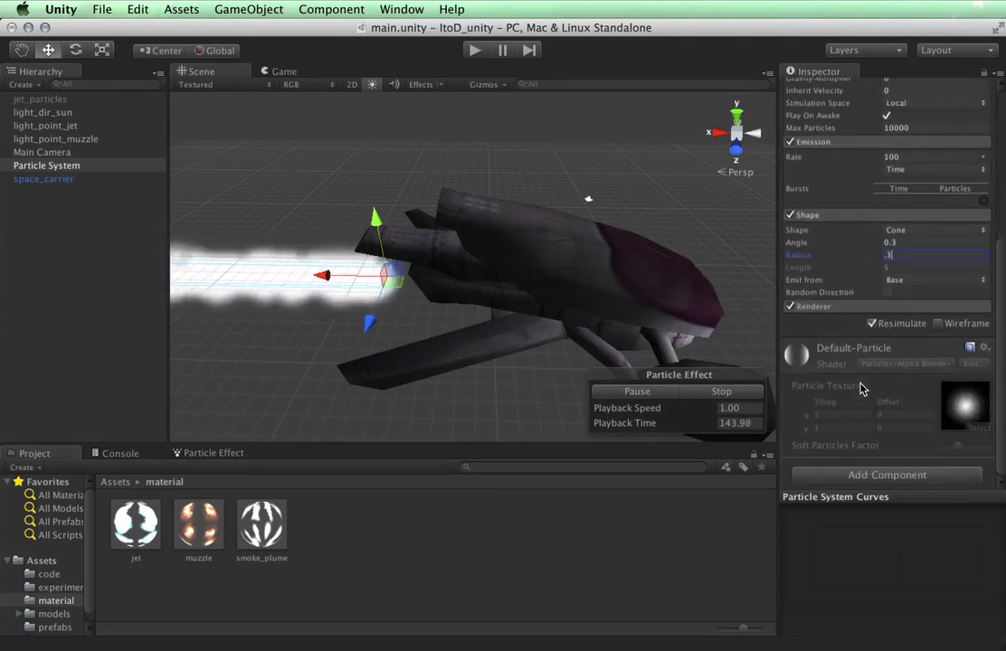
{"action": "scroll", "coordinate": [906, 250], "scroll_direction": "up", "scroll_amount": 6}
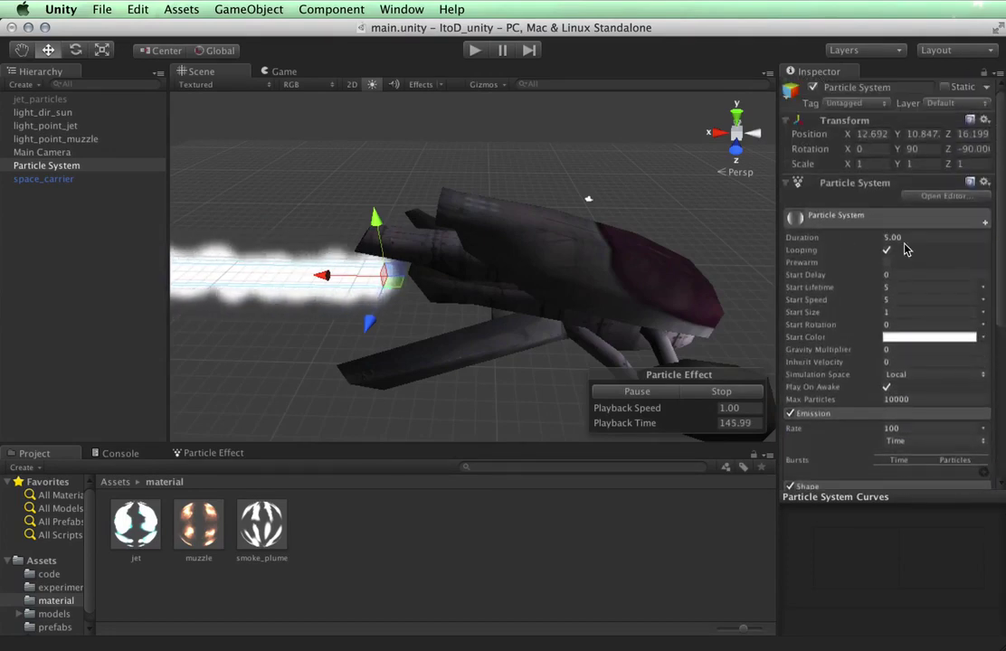
{"action": "left_click", "coordinate": [983, 223]}
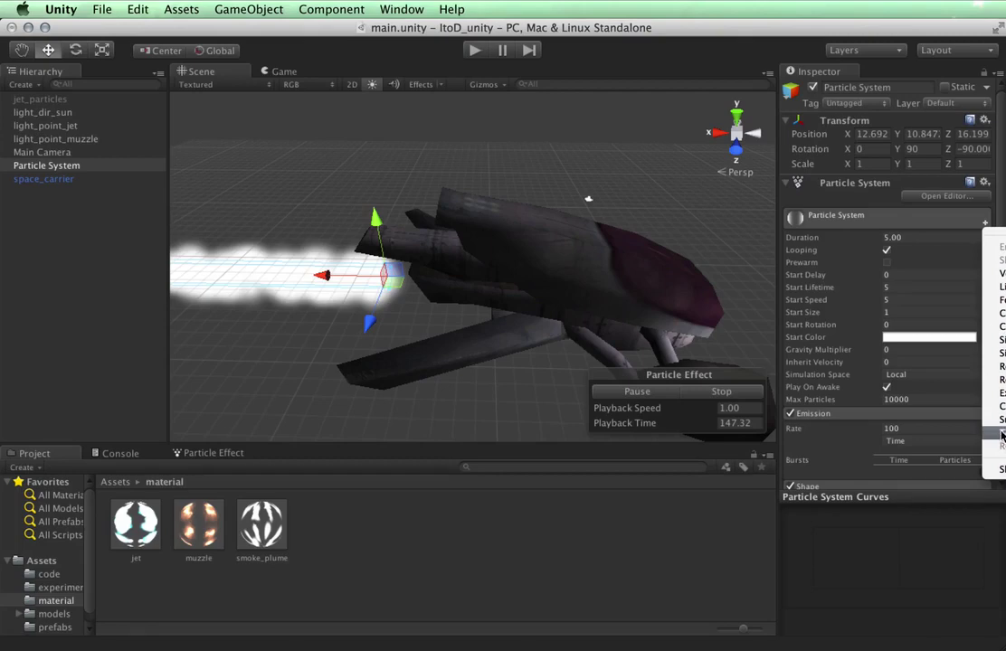
{"action": "left_click", "coordinate": [1002, 433]}
Step: Assign the smoke_plume material to the particle system's Renderer and view the plume from another angle
{"action": "scroll", "coordinate": [969, 442], "scroll_direction": "down", "scroll_amount": 5}
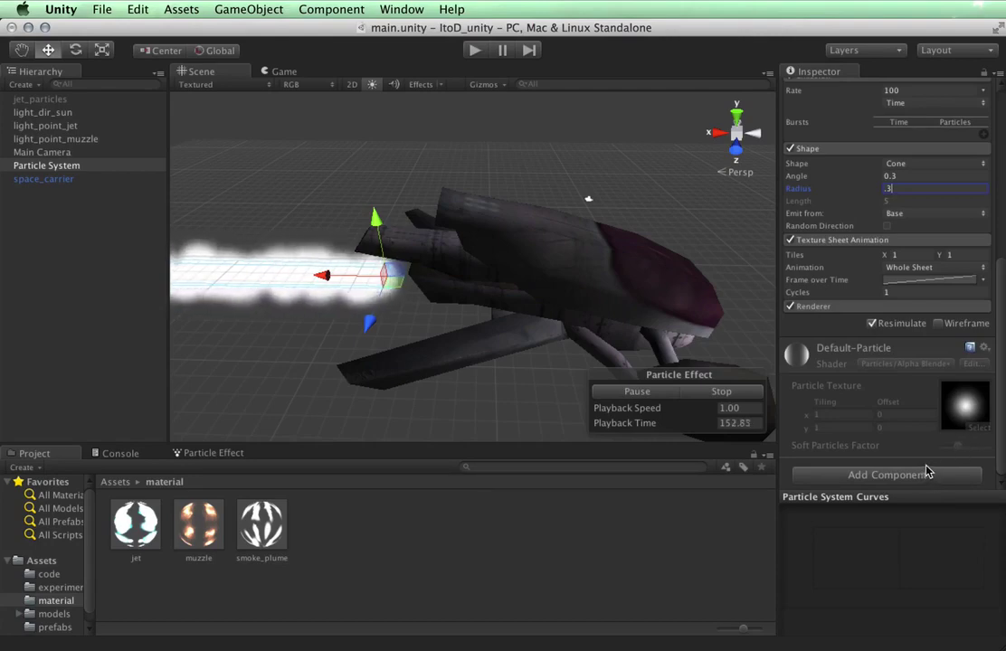
{"action": "left_click", "coordinate": [812, 308]}
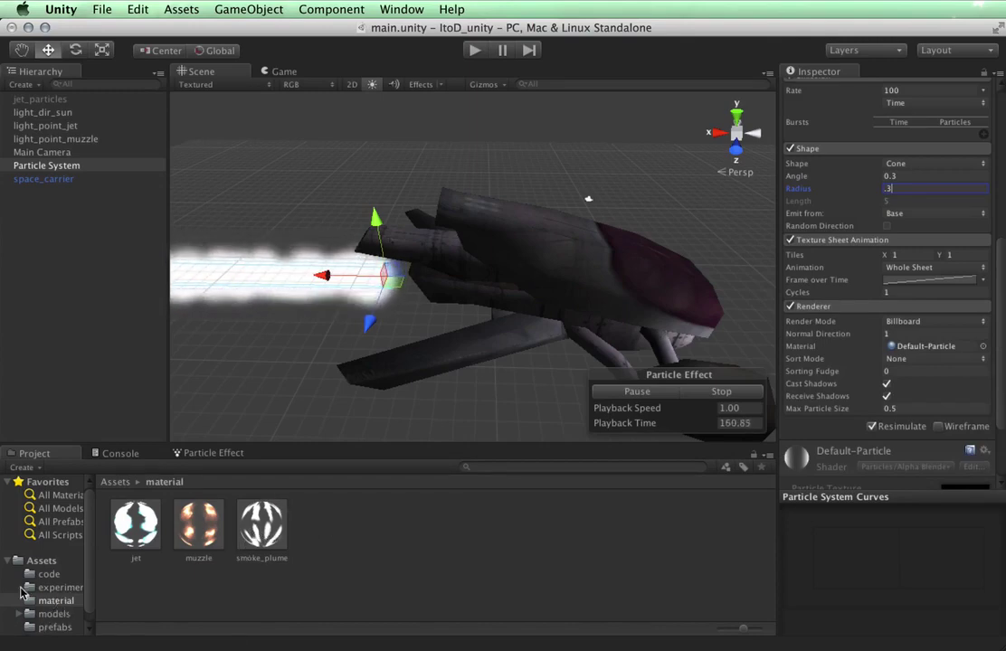
{"action": "left_click_drag", "start_coordinate": [251, 543], "coordinate": [933, 349]}
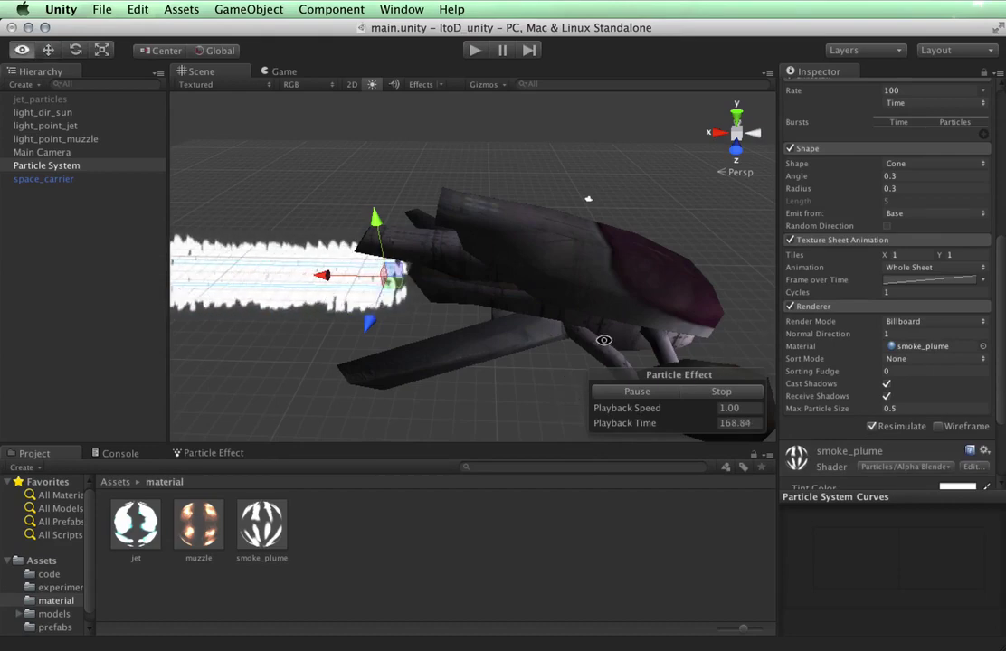
{"action": "left_click_drag", "start_coordinate": [603, 340], "coordinate": [508, 360], "text": "alt"}
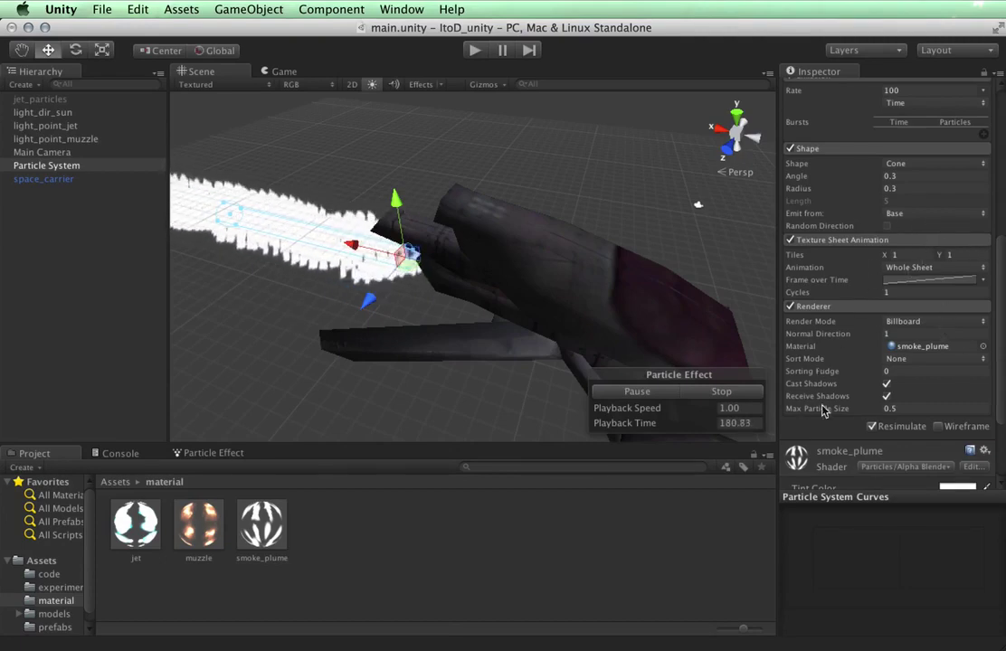
Step: Set the Texture Sheet Animation module's Tiles to X 4 and Y 2 for the smoke plume
{"action": "scroll", "coordinate": [851, 402], "scroll_direction": "down", "scroll_amount": 5}
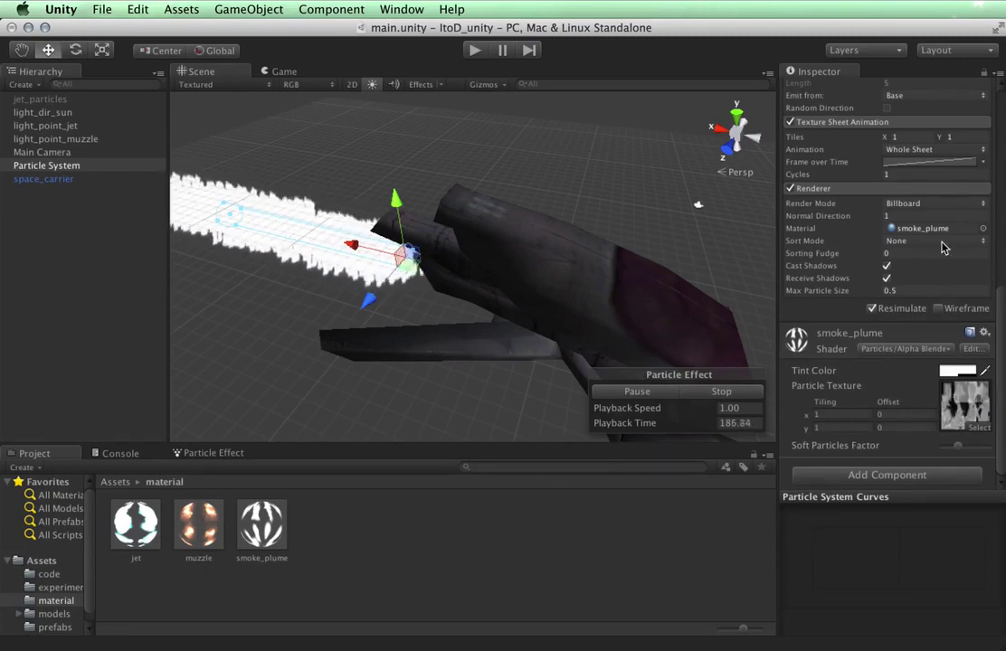
{"action": "scroll", "coordinate": [944, 247], "scroll_direction": "up", "scroll_amount": 2}
{"action": "left_click", "coordinate": [915, 192]}
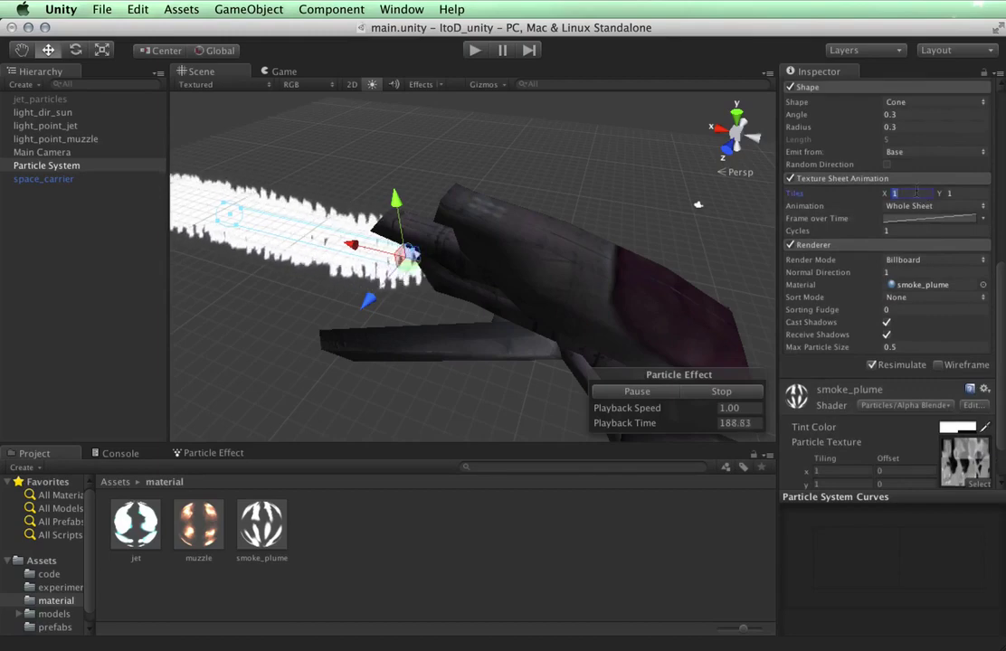
{"action": "type", "text": "4"}
{"action": "key", "text": "Tab"}
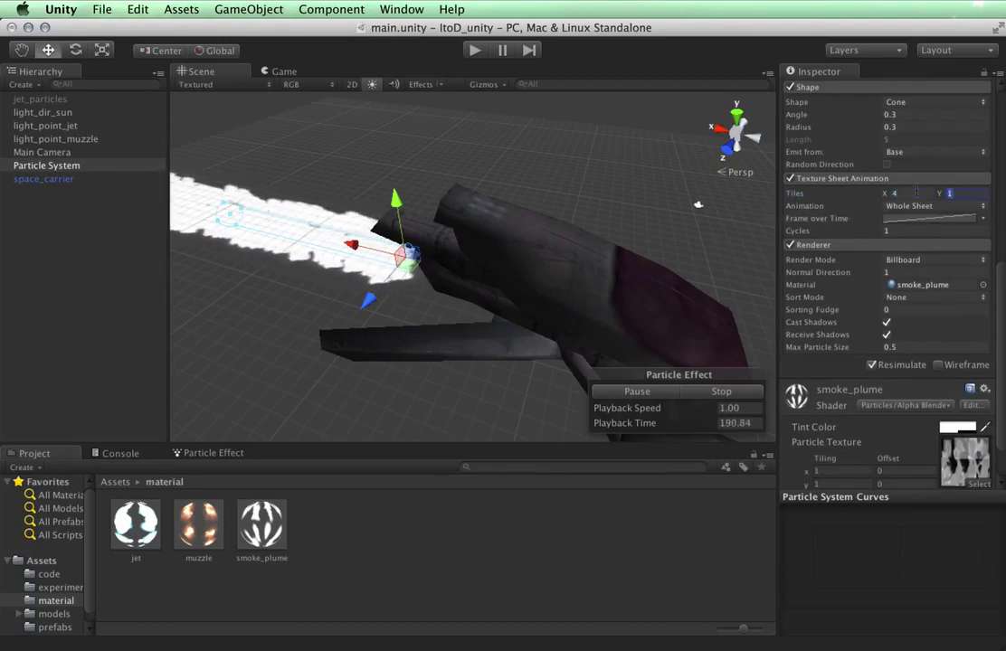
{"action": "type", "text": "2"}
{"action": "scroll", "coordinate": [503, 262], "scroll_direction": "up", "scroll_amount": 4}
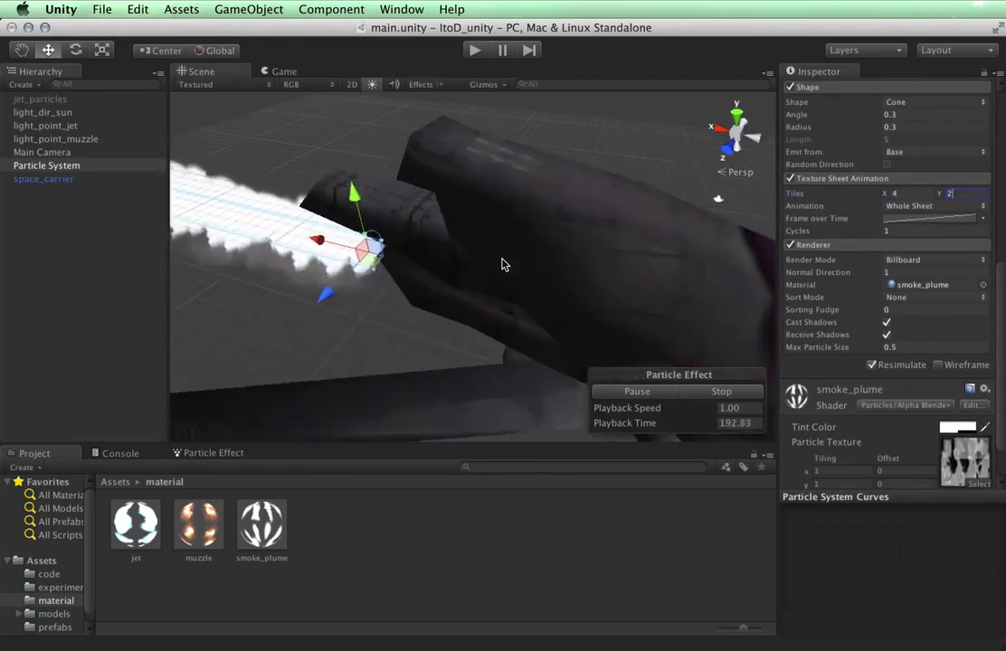
{"action": "left_click_drag", "start_coordinate": [566, 278], "coordinate": [467, 350], "text": "alt"}
{"action": "scroll", "coordinate": [412, 379], "scroll_direction": "down", "scroll_amount": 3}
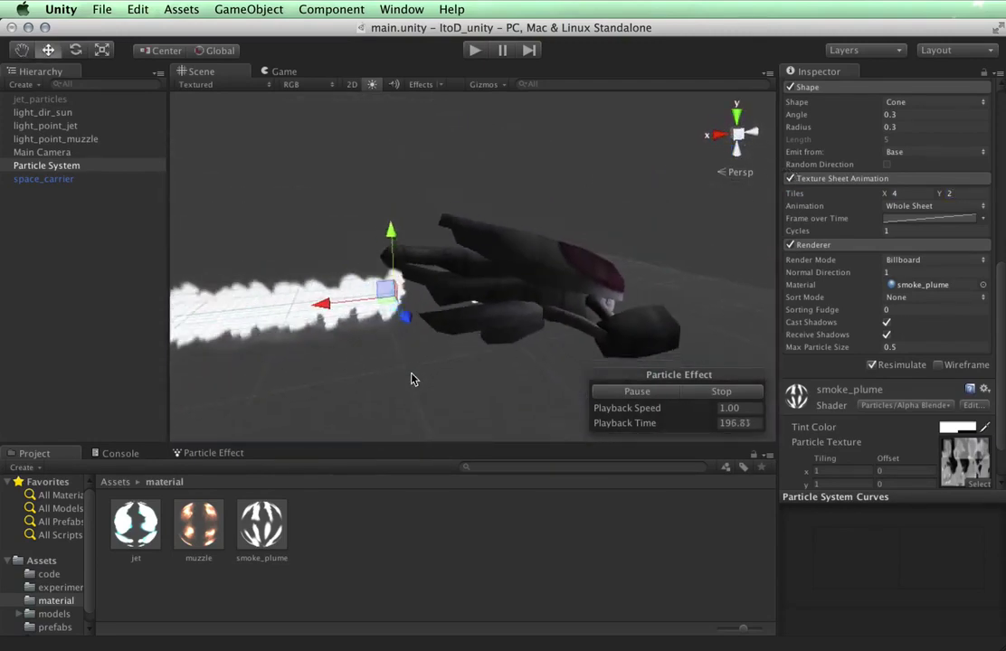
{"action": "left_click_drag", "start_coordinate": [411, 379], "coordinate": [321, 422], "text": "alt"}
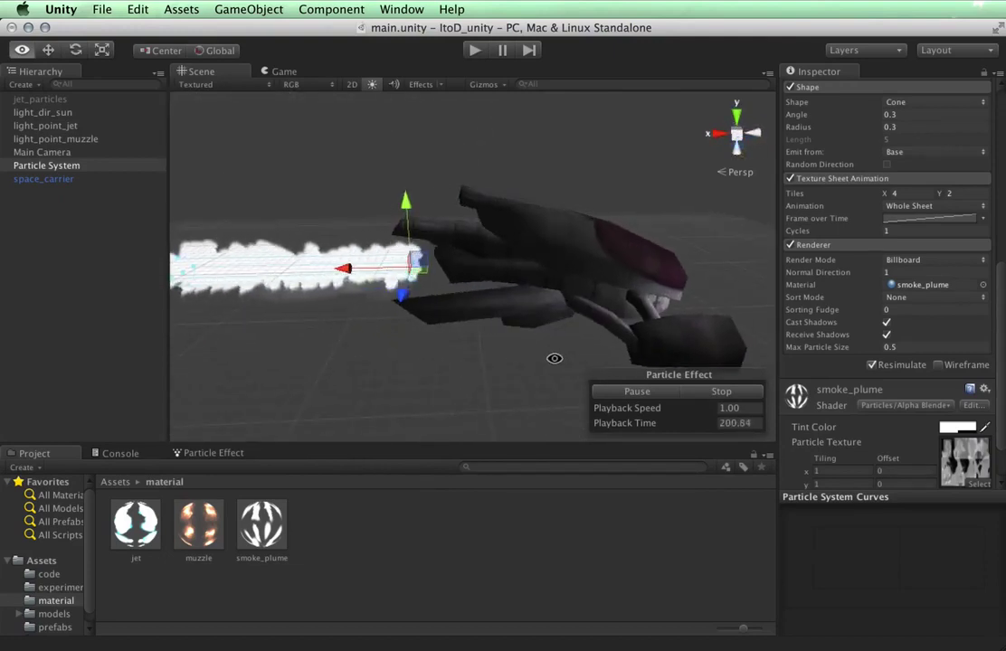
{"action": "left_click_drag", "start_coordinate": [540, 358], "coordinate": [538, 325], "text": "alt"}
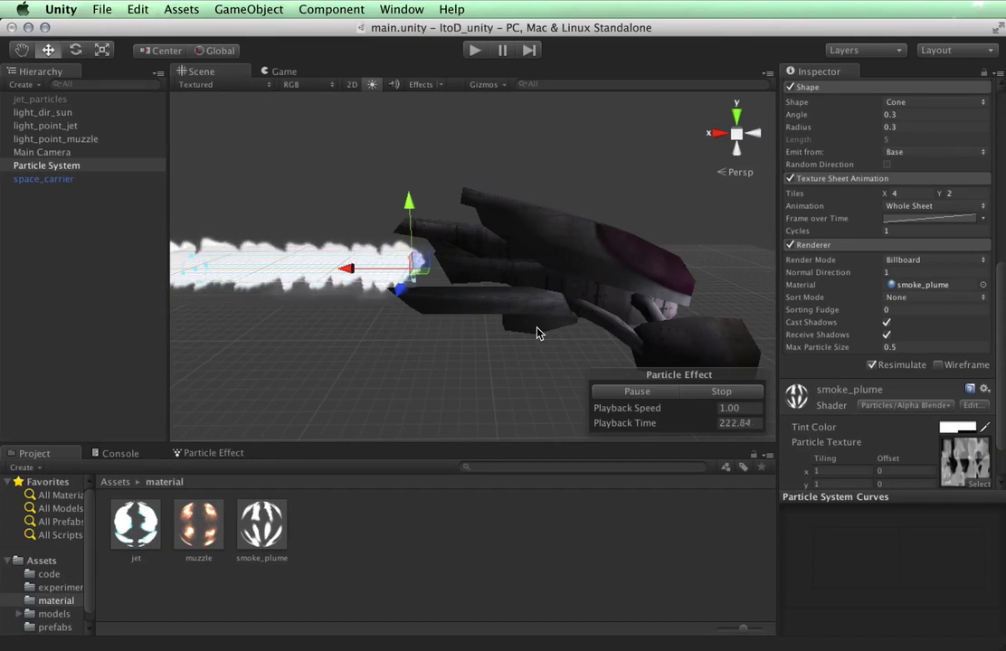
{"action": "left_click_drag", "start_coordinate": [670, 265], "coordinate": [499, 409], "text": "alt"}
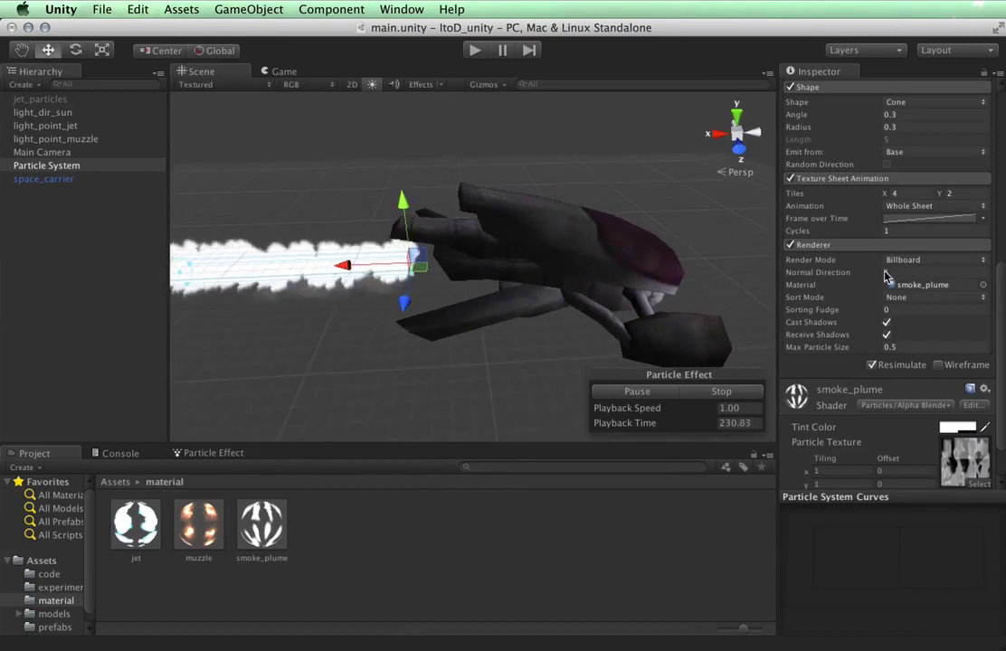
Step: Darken the particle system's Start Color to a dark grey with RGB values of 55
{"action": "scroll", "coordinate": [890, 188], "scroll_direction": "up", "scroll_amount": 10}
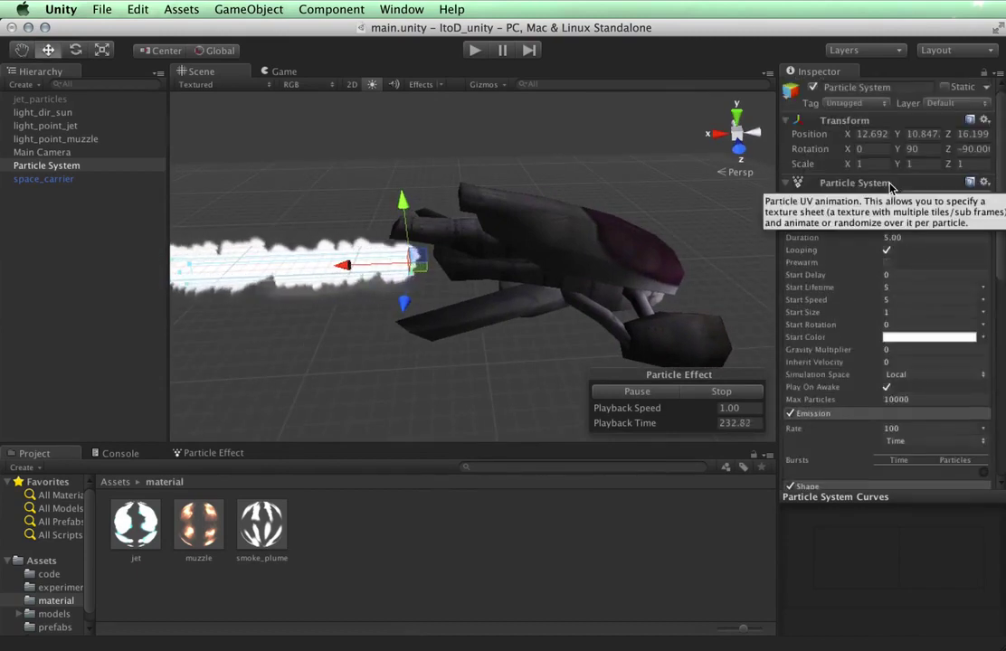
{"action": "left_click", "coordinate": [924, 340]}
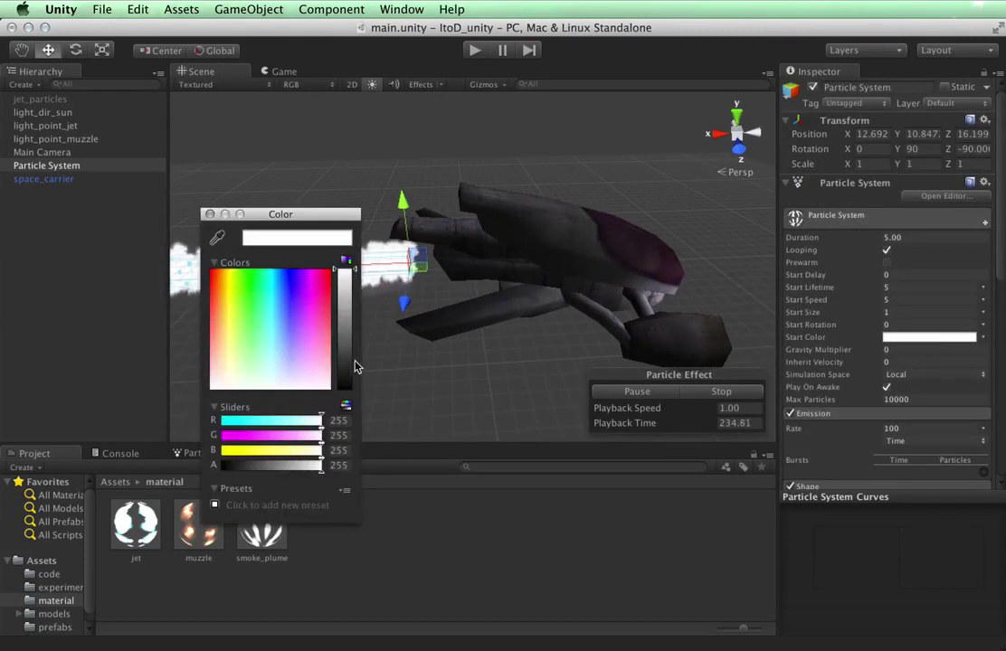
{"action": "left_click_drag", "start_coordinate": [301, 220], "coordinate": [874, 177]}
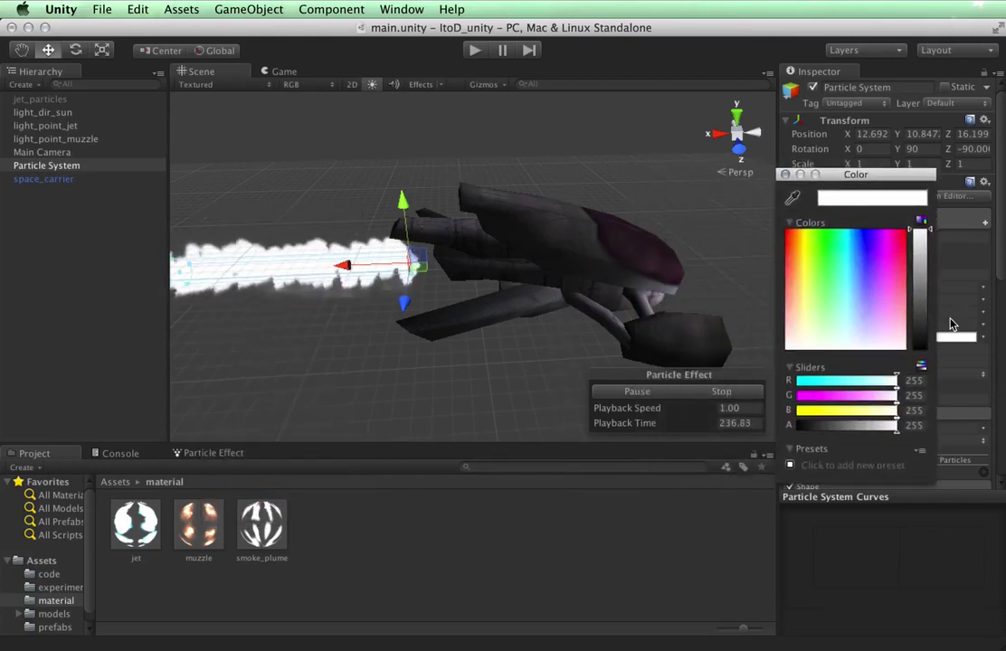
{"action": "left_click", "coordinate": [921, 306]}
{"action": "left_click_drag", "start_coordinate": [920, 306], "coordinate": [922, 326]}
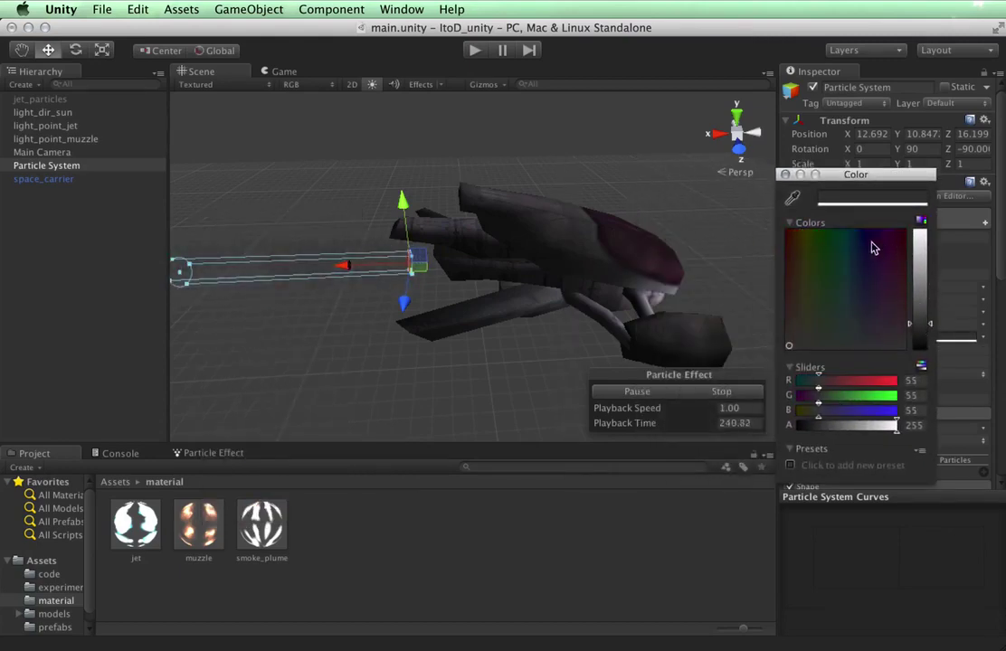
{"action": "left_click", "coordinate": [785, 174]}
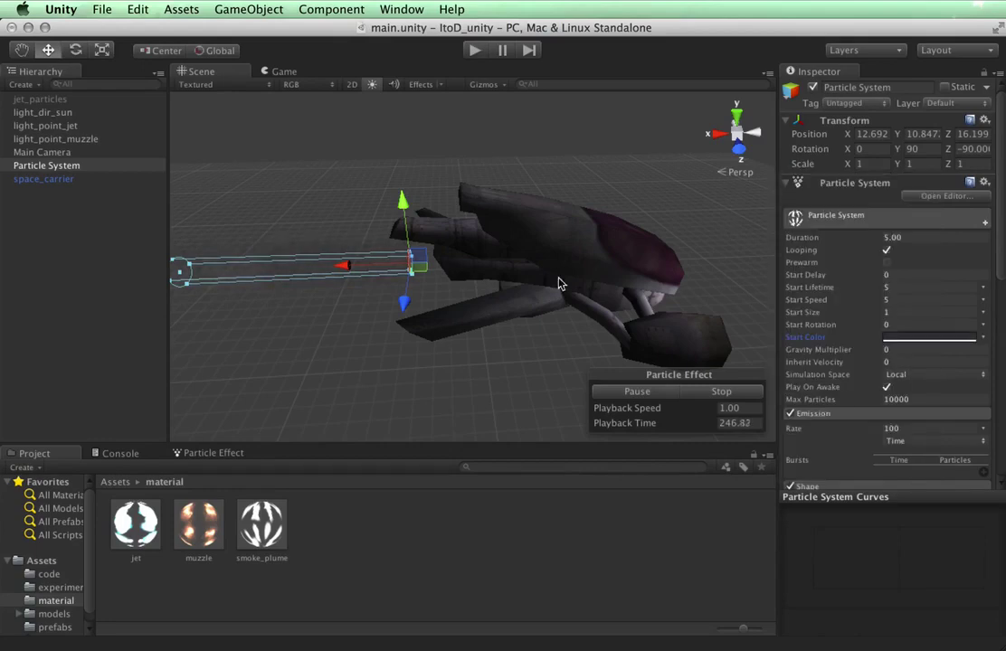
Step: Raise the particle system's Emission Rate to 500 and inspect the dark plume behind the ship
{"action": "left_click_drag", "start_coordinate": [399, 330], "coordinate": [91, 290], "text": "alt"}
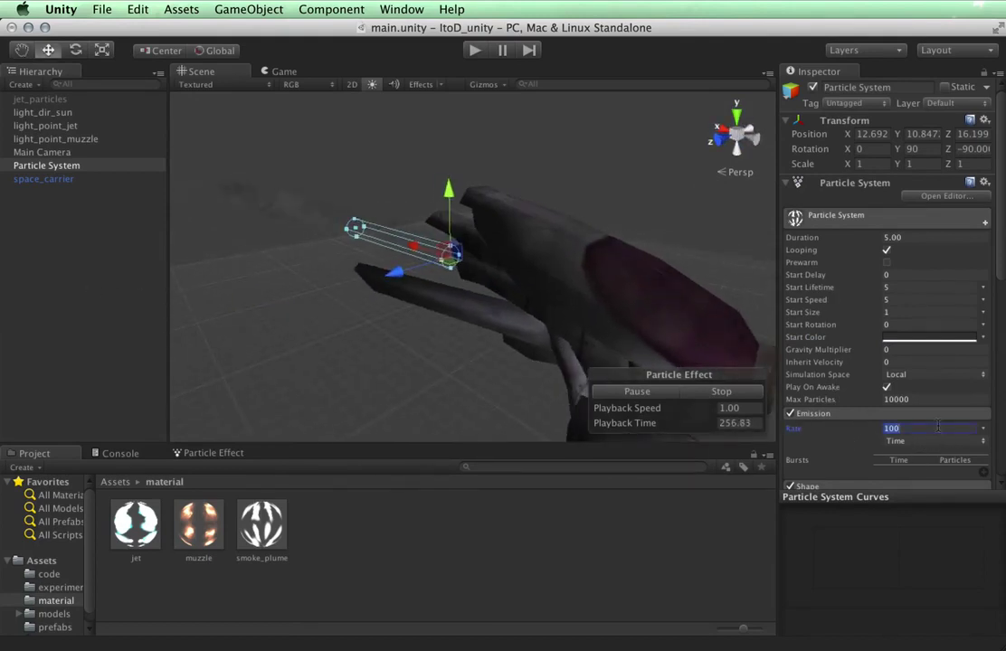
{"action": "left_click_drag", "start_coordinate": [355, 314], "coordinate": [774, 234], "text": "alt"}
{"action": "left_click_drag", "start_coordinate": [901, 237], "coordinate": [997, 251], "text": "alt"}
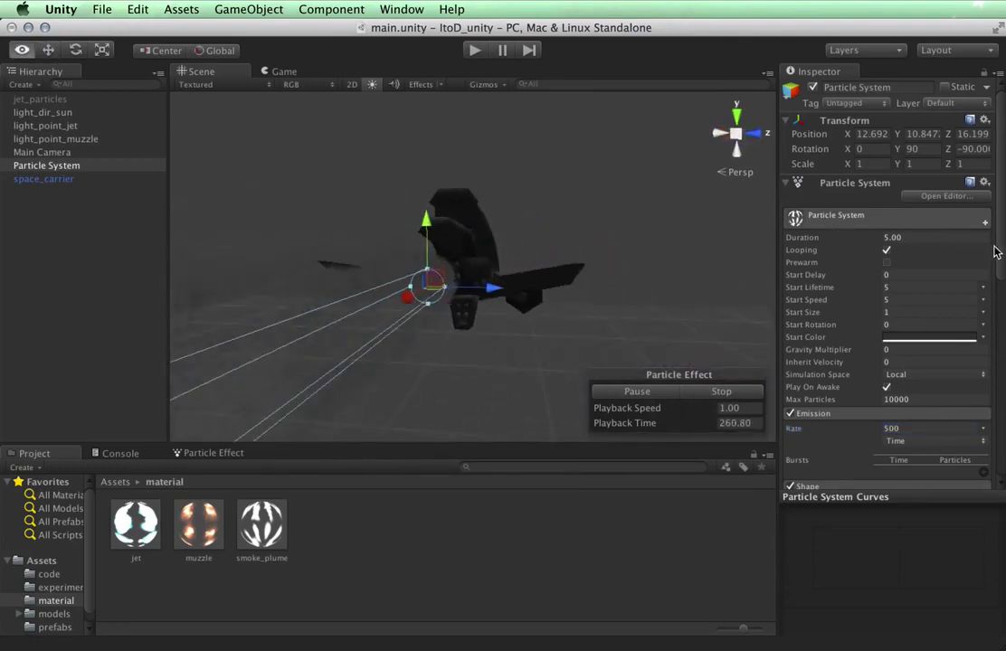
{"action": "left_click_drag", "start_coordinate": [526, 286], "coordinate": [339, 319], "text": "alt"}
{"action": "scroll", "coordinate": [339, 319], "scroll_direction": "down", "scroll_amount": 3}
{"action": "middle_click_drag", "start_coordinate": [340, 319], "coordinate": [882, 226]}
{"action": "left_click_drag", "start_coordinate": [607, 281], "coordinate": [495, 309], "text": "alt"}
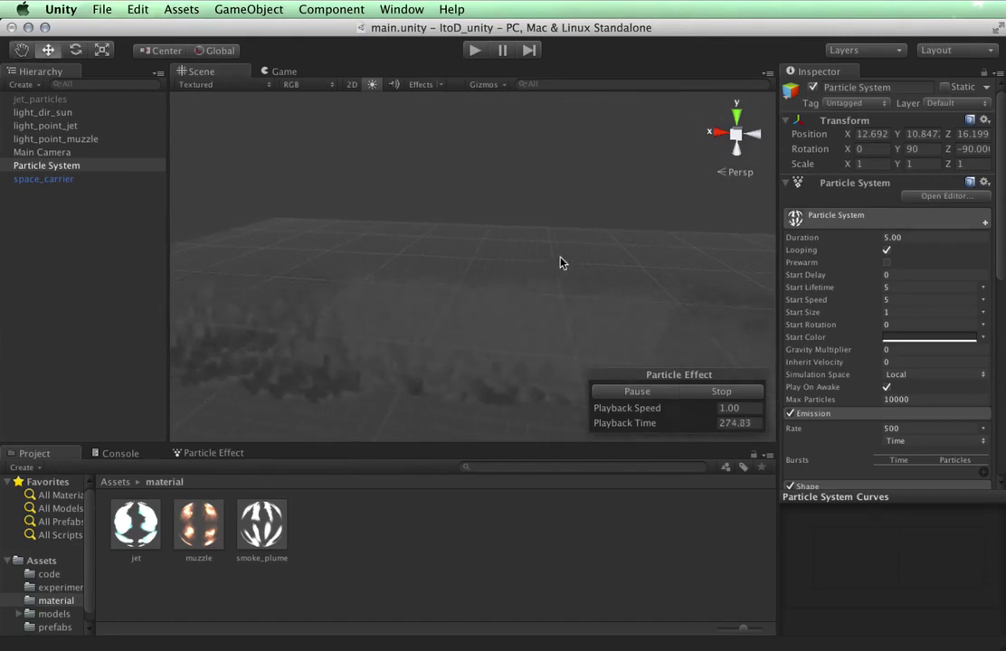
{"action": "left_click_drag", "start_coordinate": [568, 246], "coordinate": [544, 256], "text": "alt"}
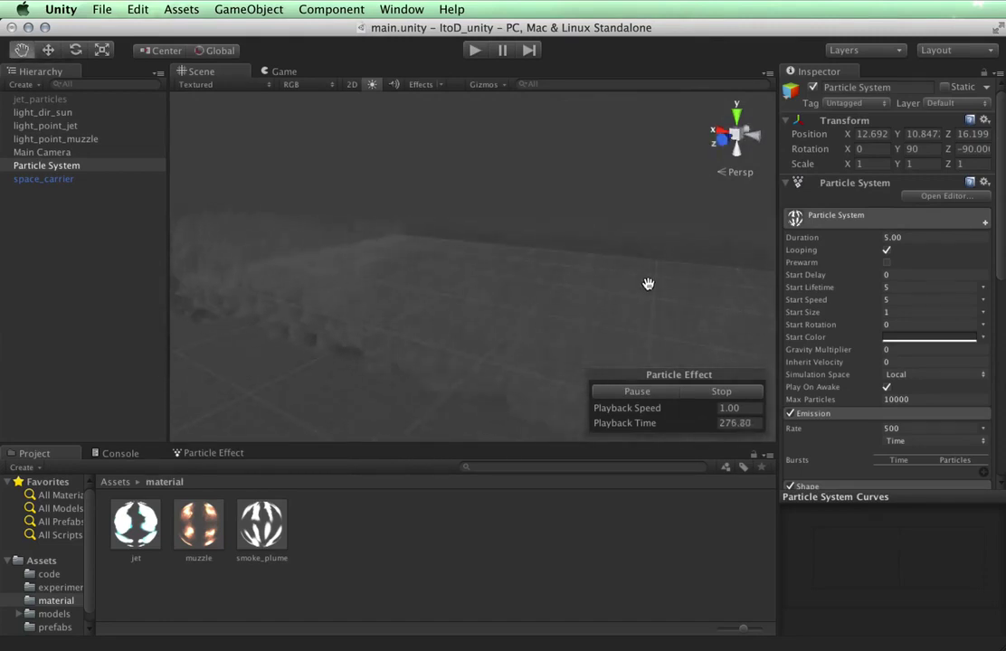
{"action": "scroll", "coordinate": [544, 250], "scroll_direction": "down", "scroll_amount": 5}
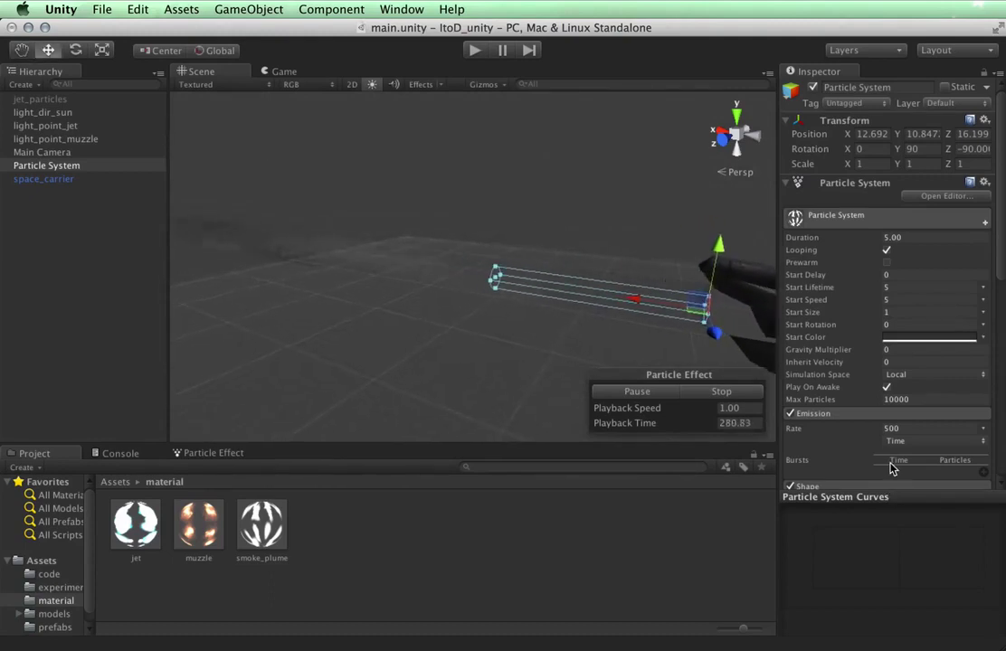
Step: Add the Color over Lifetime module to the particle system
{"action": "scroll", "coordinate": [892, 468], "scroll_direction": "down", "scroll_amount": 1}
{"action": "left_click", "coordinate": [984, 209]}
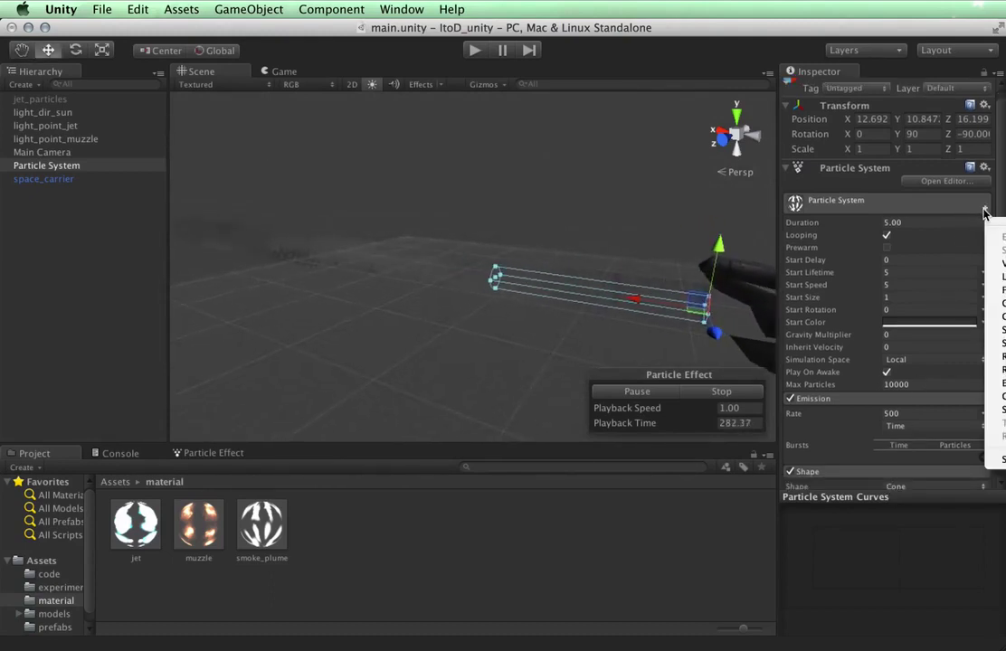
{"action": "left_click", "coordinate": [930, 414]}
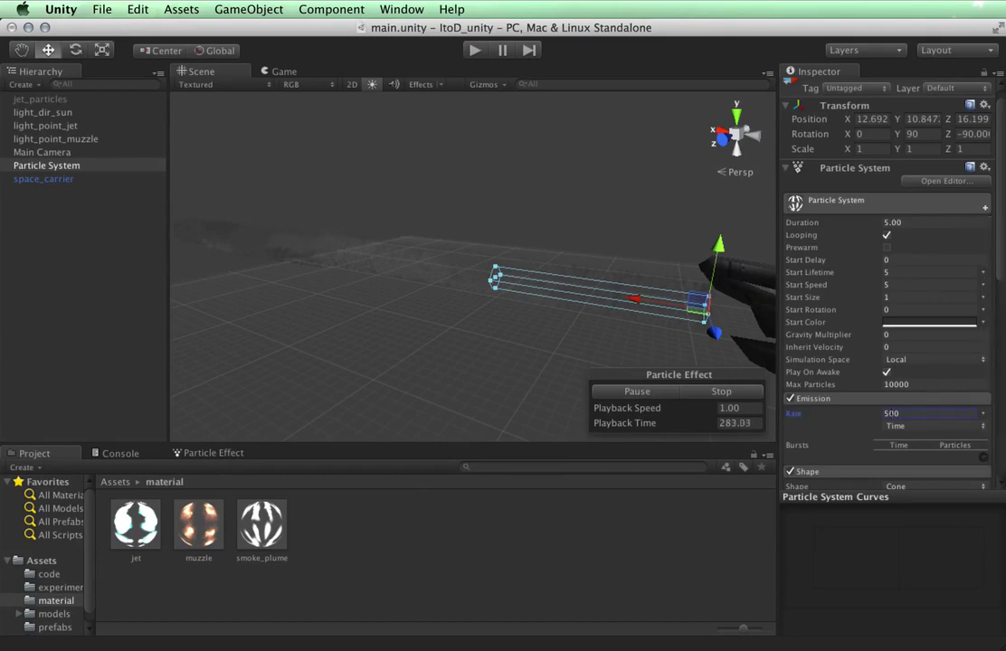
{"action": "scroll", "coordinate": [887, 362], "scroll_direction": "down", "scroll_amount": 10}
Step: Fade the Color over Lifetime gradient out by setting its end alpha key to 0 at location 69.1%
{"action": "left_click", "coordinate": [901, 324]}
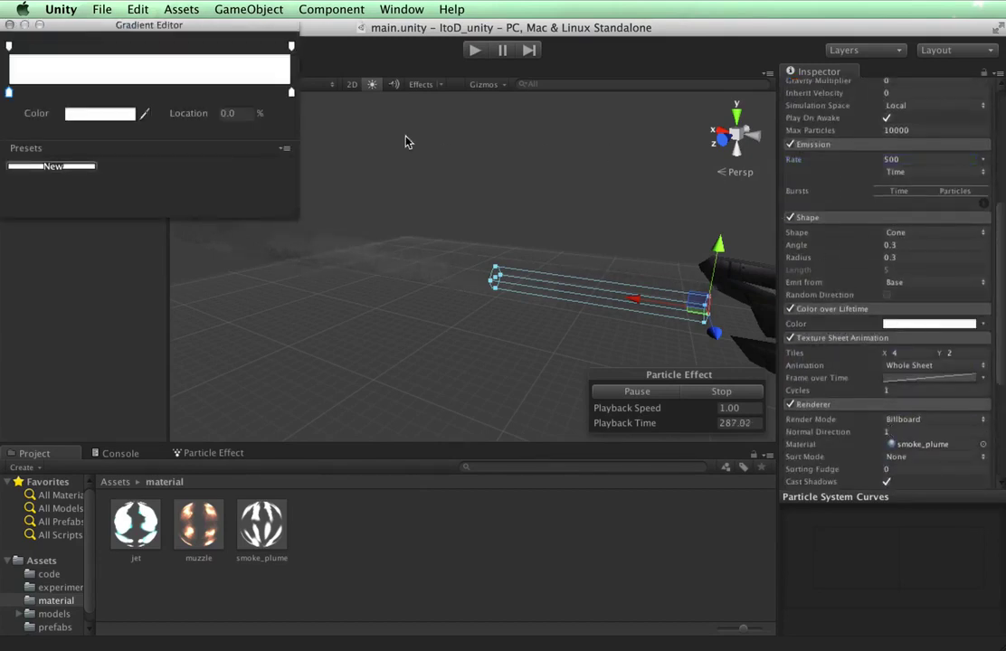
{"action": "left_click", "coordinate": [291, 46]}
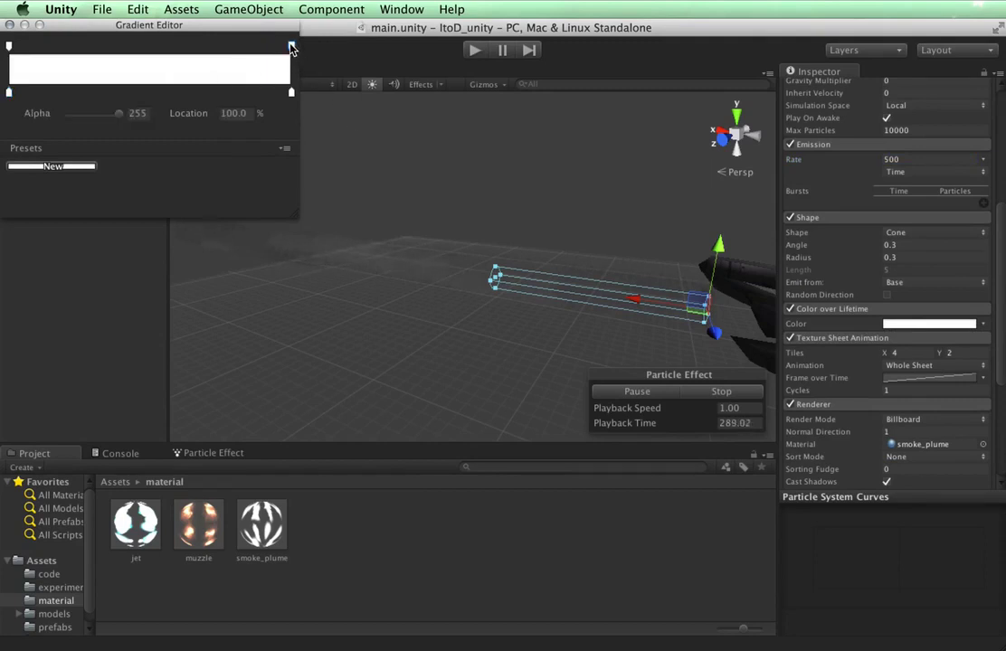
{"action": "left_click_drag", "start_coordinate": [98, 118], "coordinate": [32, 121]}
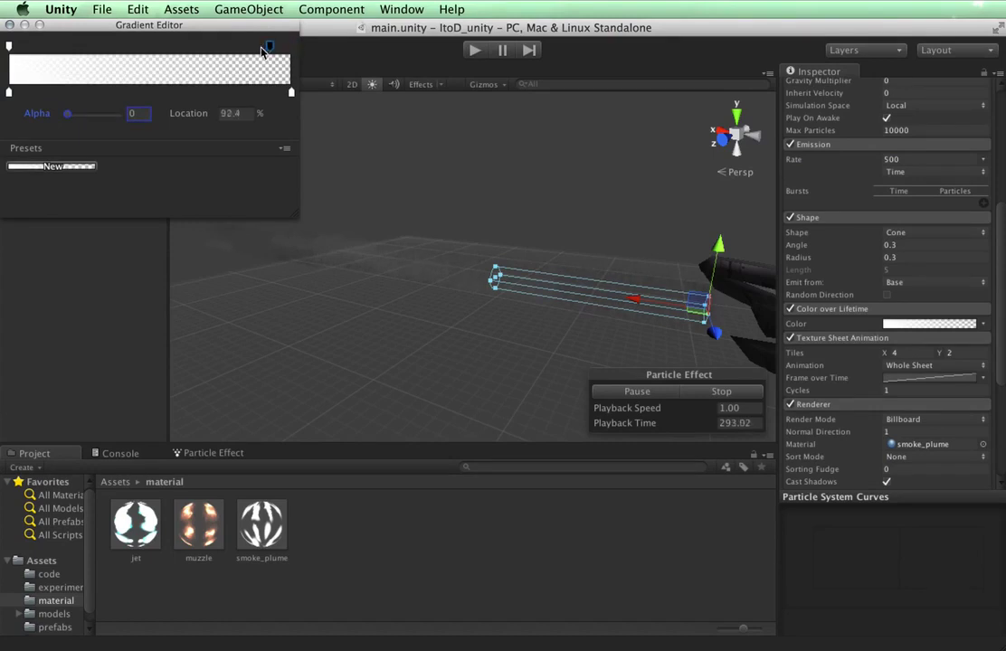
{"action": "left_click_drag", "start_coordinate": [257, 52], "coordinate": [204, 49]}
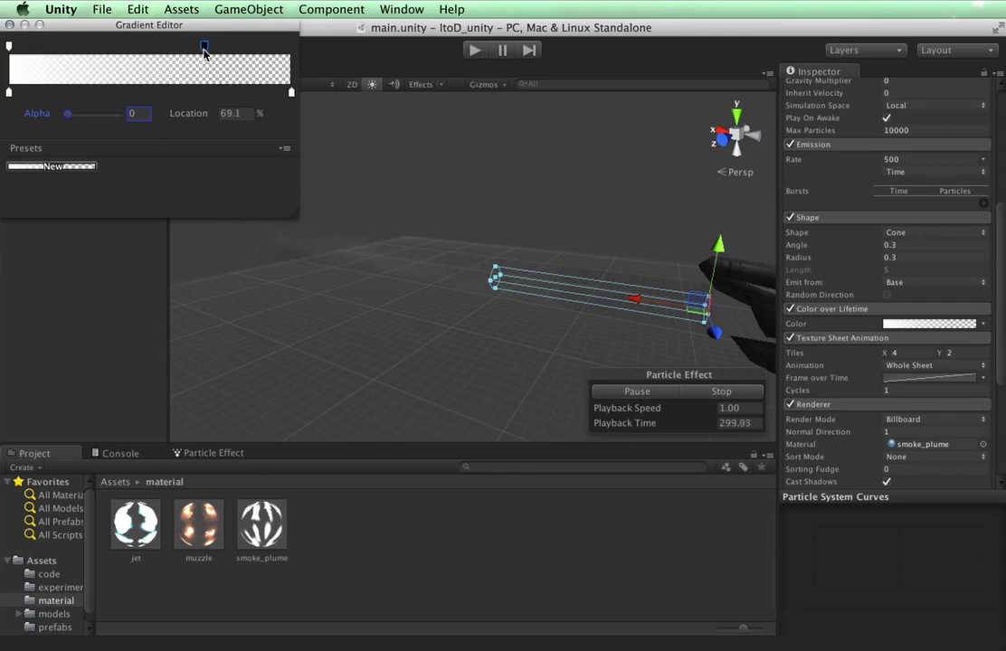
{"action": "left_click", "coordinate": [9, 26]}
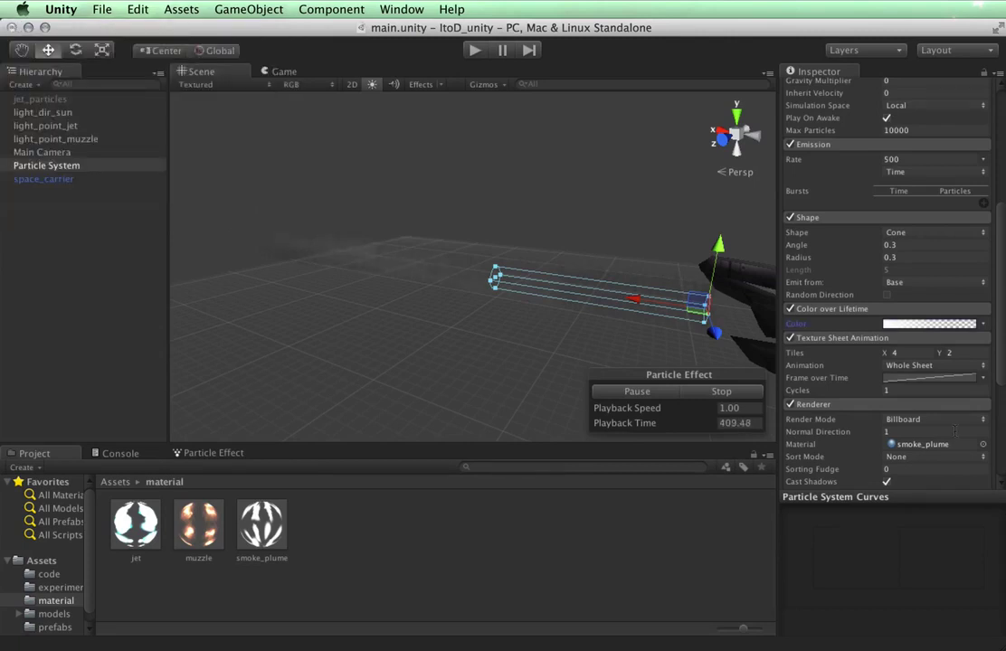
Step: Set the particle system's Duration to 2
{"action": "scroll", "coordinate": [956, 316], "scroll_direction": "up", "scroll_amount": 10}
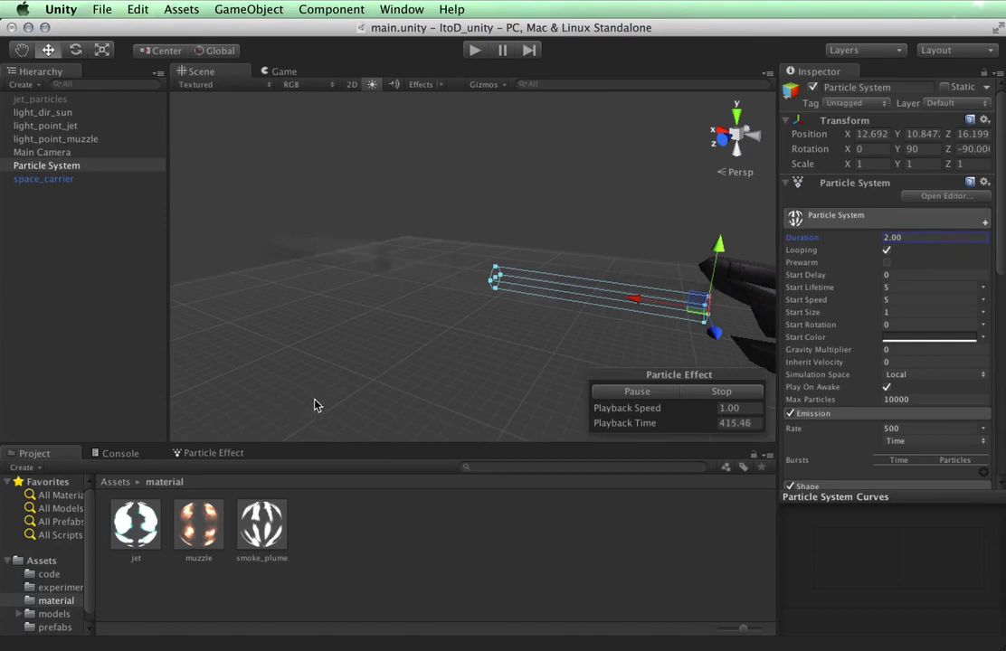
{"action": "left_click_drag", "start_coordinate": [380, 323], "coordinate": [337, 274], "text": "alt"}
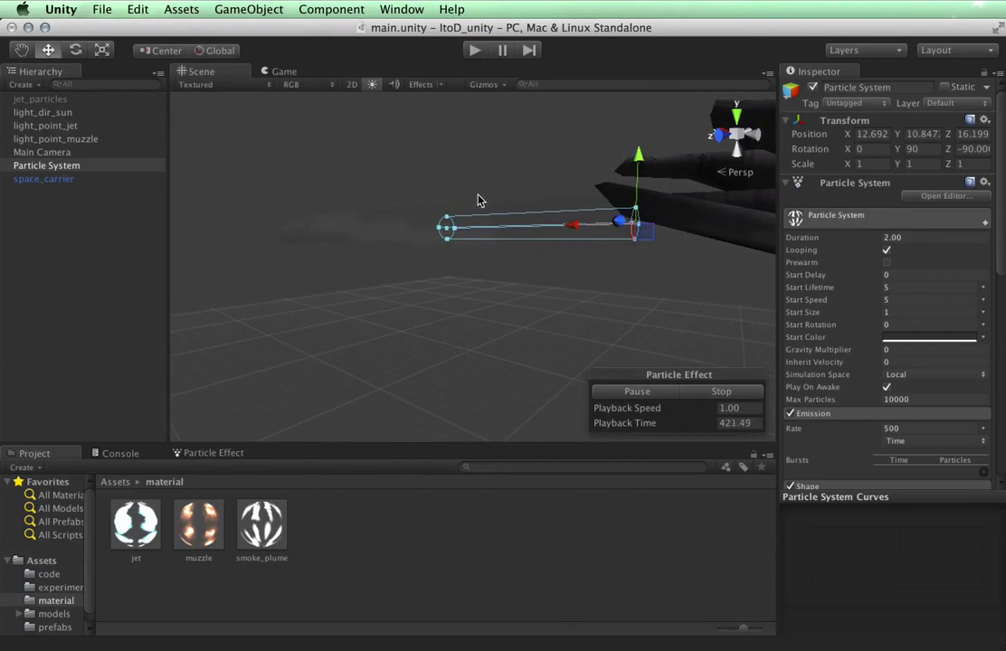
Step: Move the Main Camera to about X 28 and turn it to a Y rotation of about 193.5
{"action": "left_click", "coordinate": [52, 152]}
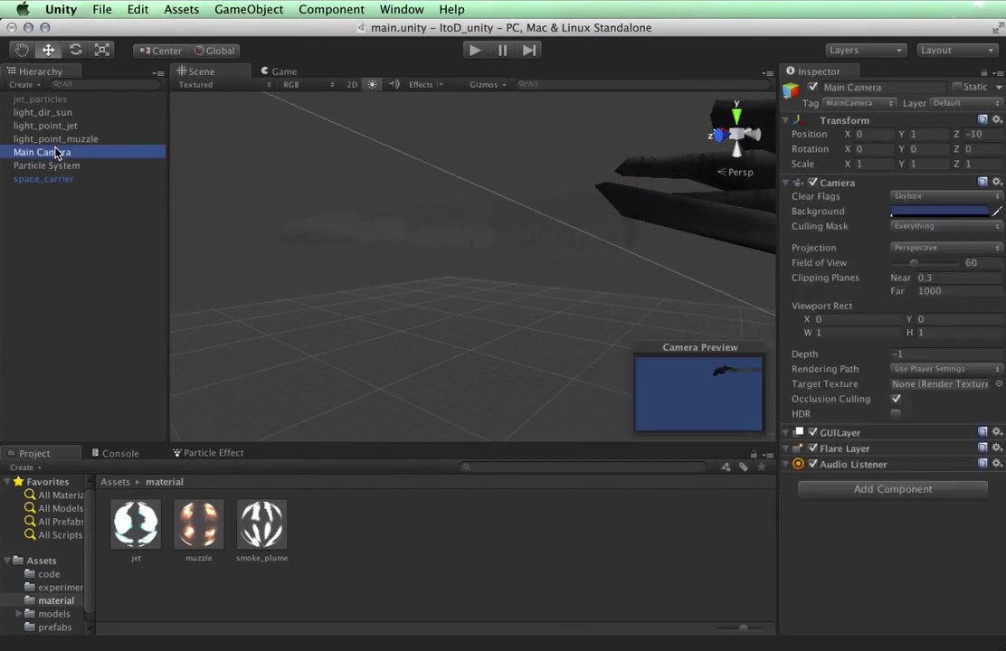
{"action": "key", "text": "f"}
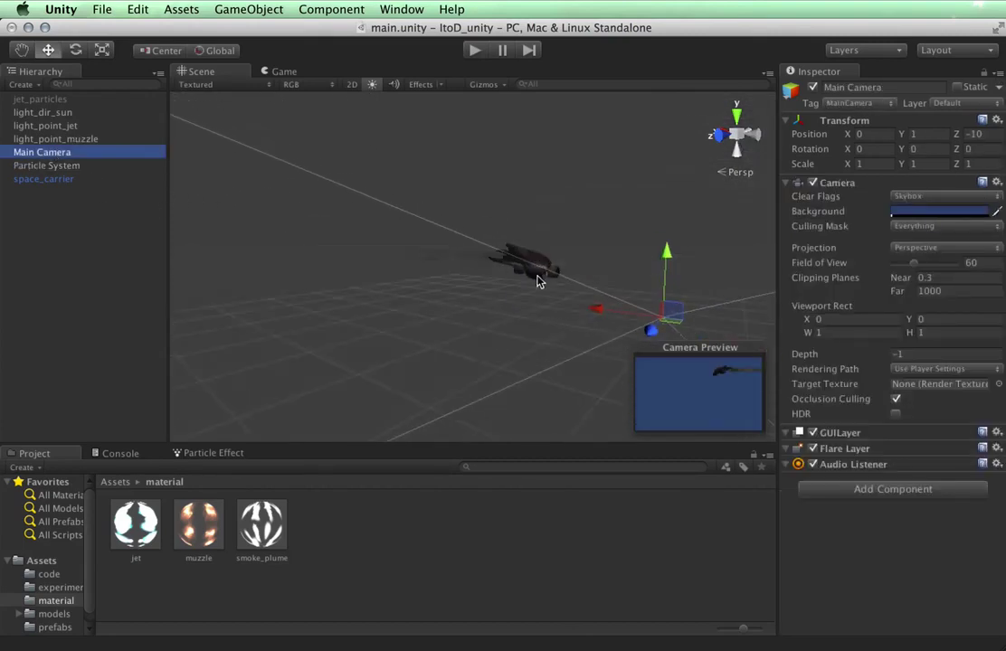
{"action": "left_click_drag", "start_coordinate": [604, 300], "coordinate": [391, 278]}
{"action": "key", "text": "e"}
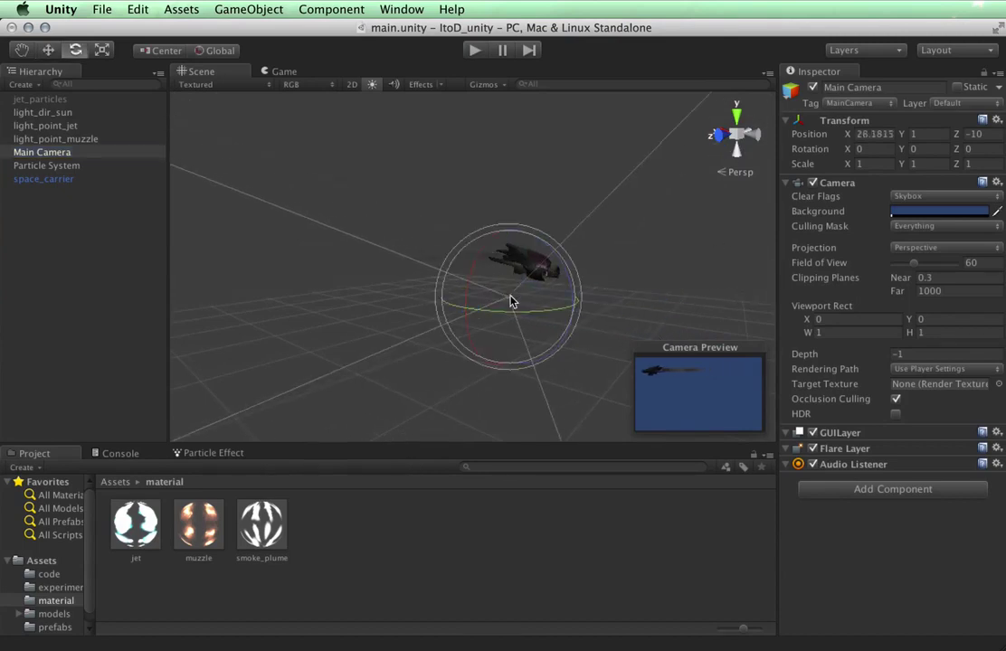
{"action": "left_click_drag", "start_coordinate": [538, 319], "coordinate": [355, 241]}
{"action": "key", "text": "w"}
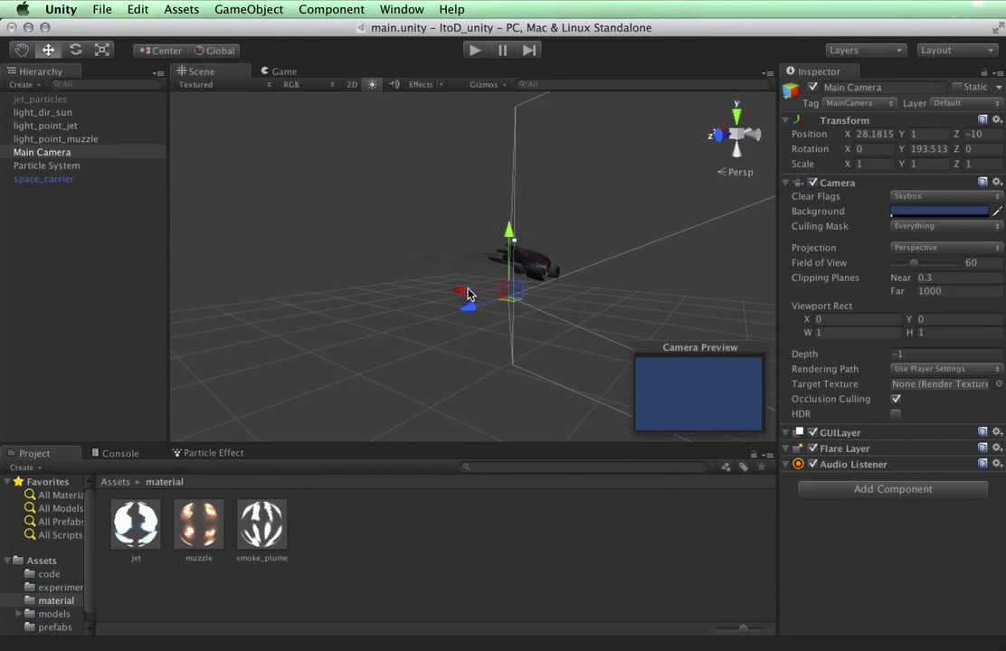
Step: Reposition the Main Camera across the ground plane to about X 24.3, Z 54, so the ship and plume are in its view
{"action": "left_click_drag", "start_coordinate": [469, 294], "coordinate": [285, 270]}
{"action": "left_click_drag", "start_coordinate": [440, 262], "coordinate": [579, 489], "text": "alt"}
{"action": "left_click", "coordinate": [737, 118]}
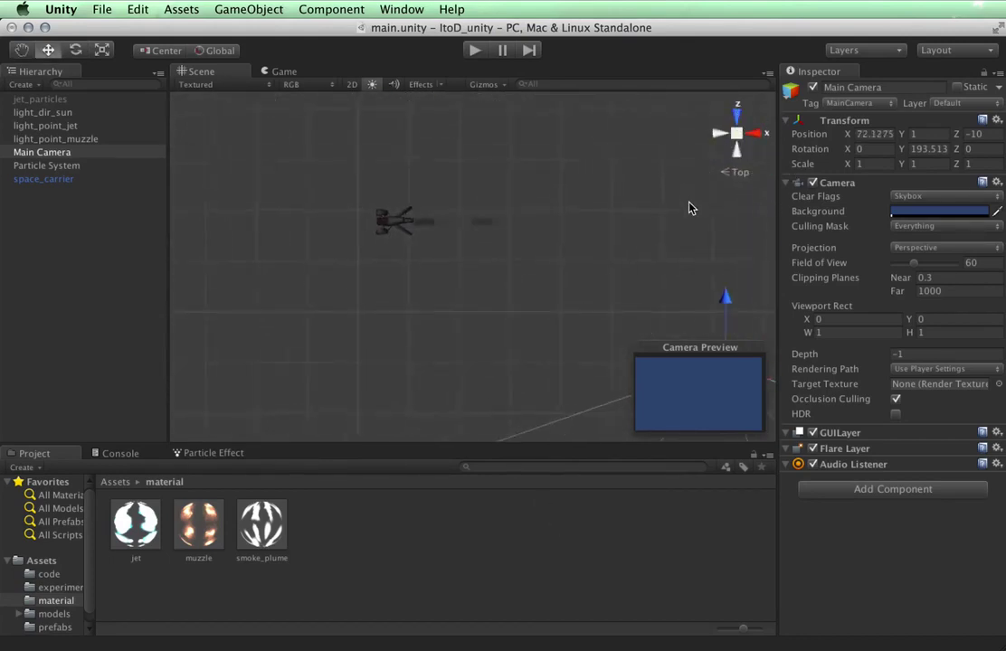
{"action": "left_click_drag", "start_coordinate": [690, 209], "coordinate": [543, 162]}
{"action": "key", "text": "f"}
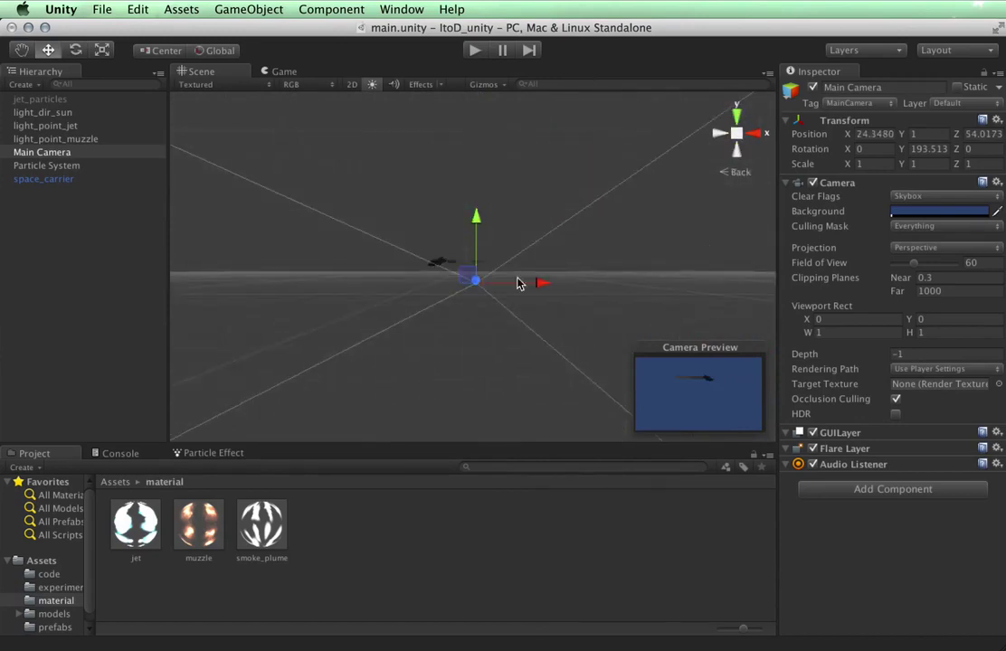
Step: Raise the Main Camera to about Y 14.6, bring it in to about Z 27.3, and tilt it down to about X 40
{"action": "left_click_drag", "start_coordinate": [489, 253], "coordinate": [456, 294], "text": "alt"}
{"action": "key", "text": "e"}
{"action": "key", "text": "w"}
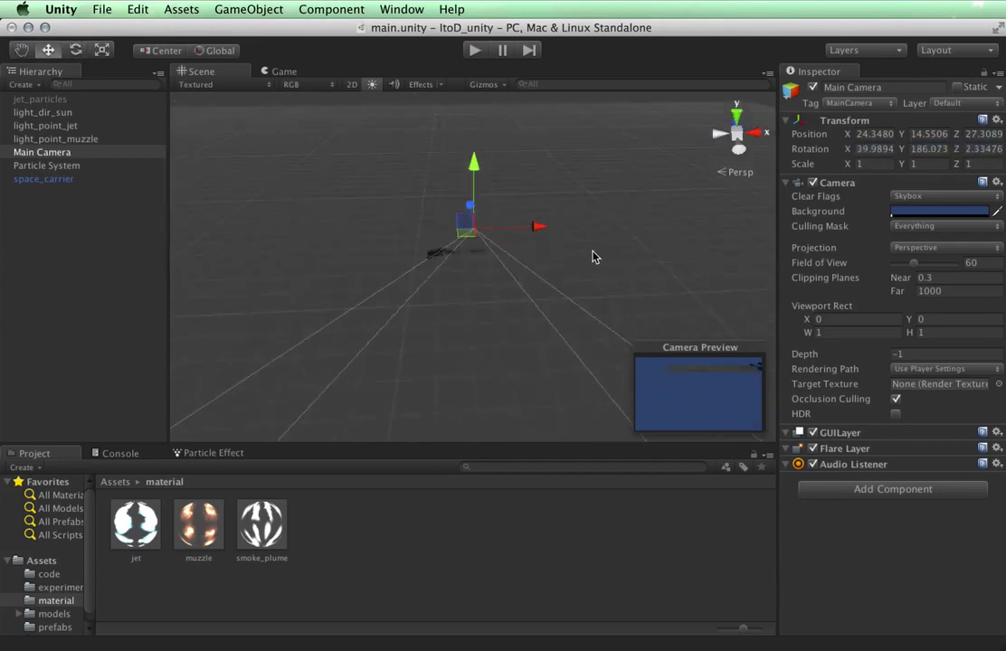
Step: Move the Main Camera above the ship to about X 12.6, Y 20.9, Z 24.8 and tilt it down to about X 57.6
{"action": "left_click_drag", "start_coordinate": [534, 252], "coordinate": [385, 219]}
{"action": "key", "text": "e"}
{"action": "key", "text": "w"}
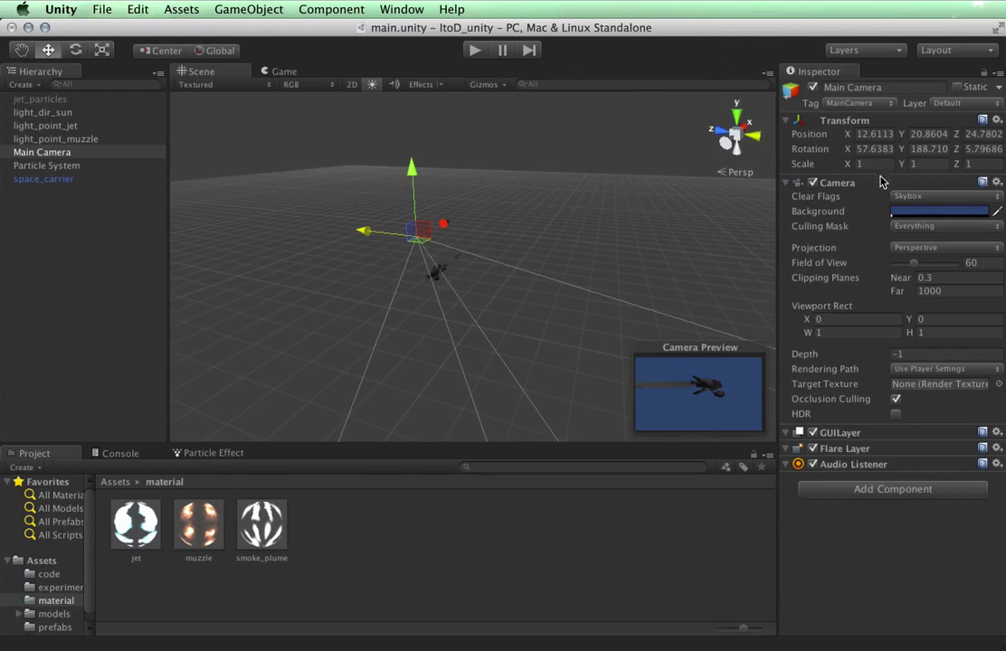
Step: Set the Main Camera's background color to black (R 0, G 0, B 0)
{"action": "left_click", "coordinate": [896, 213]}
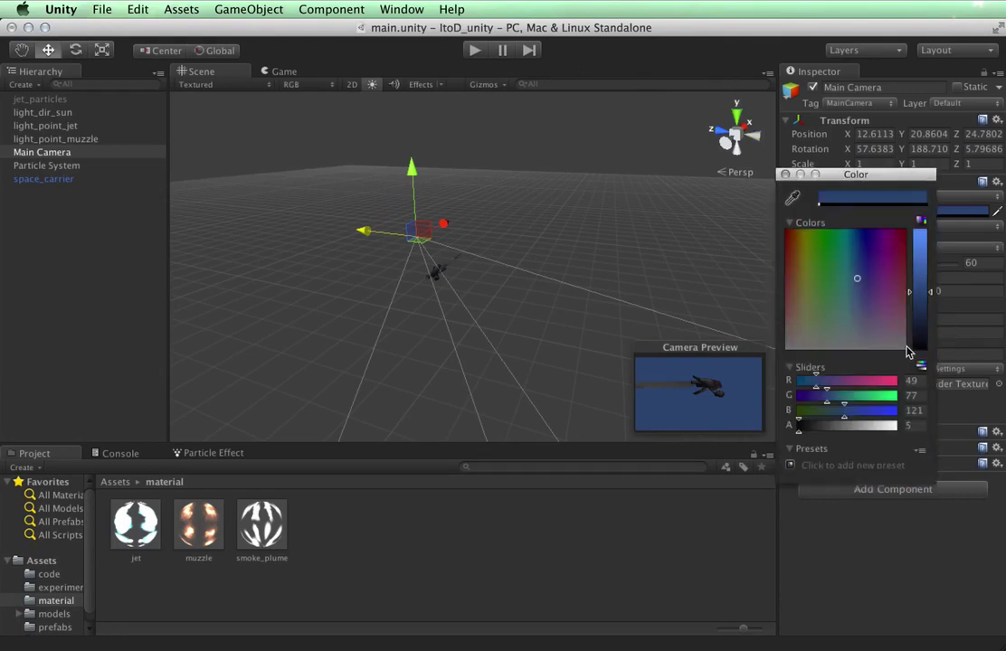
{"action": "left_click_drag", "start_coordinate": [920, 340], "coordinate": [924, 374]}
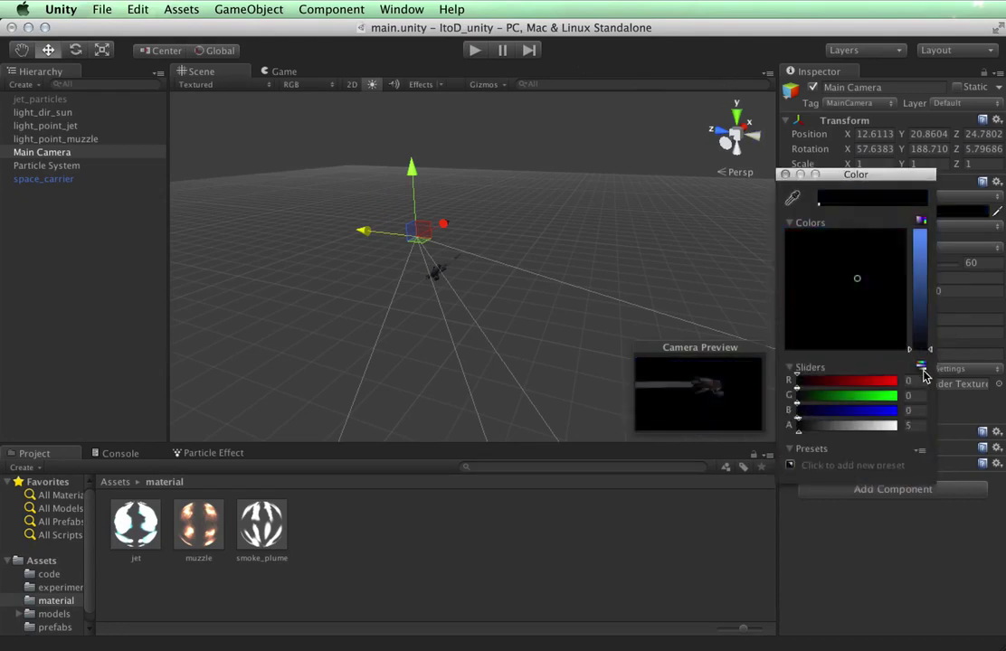
{"action": "left_click", "coordinate": [785, 176]}
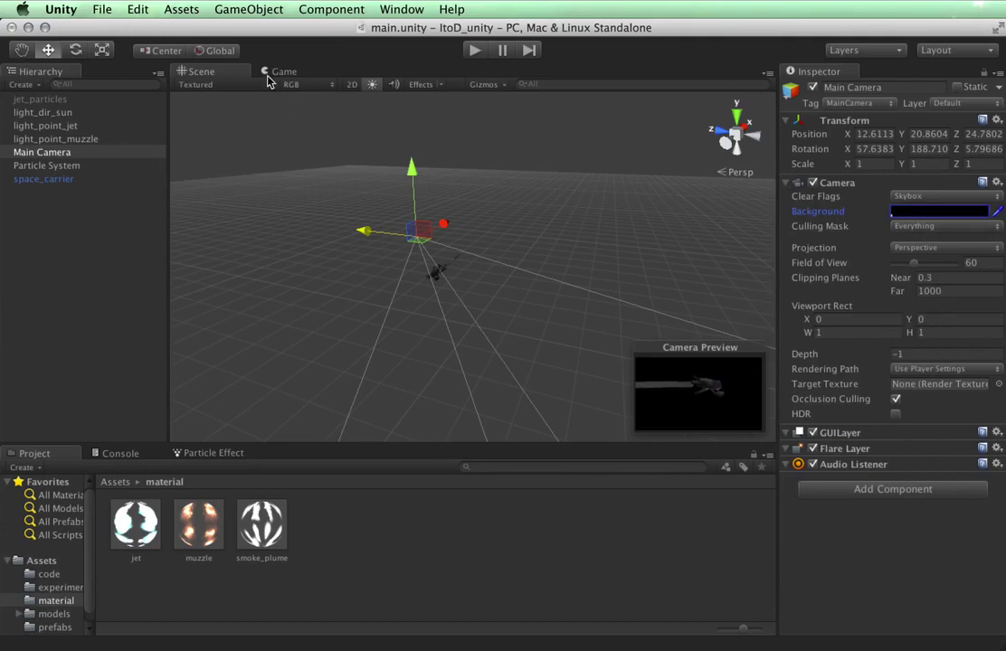
Step: Dock the Game view beside the Scene view and run a short play test while resizing the two views
{"action": "left_click_drag", "start_coordinate": [278, 75], "coordinate": [446, 310]}
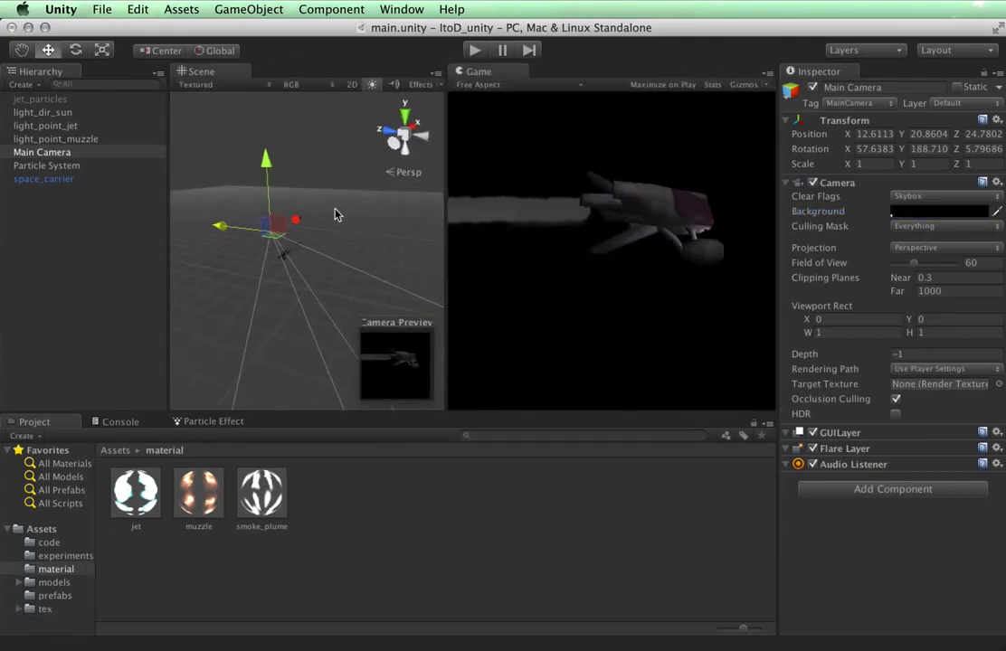
{"action": "left_click", "coordinate": [476, 49]}
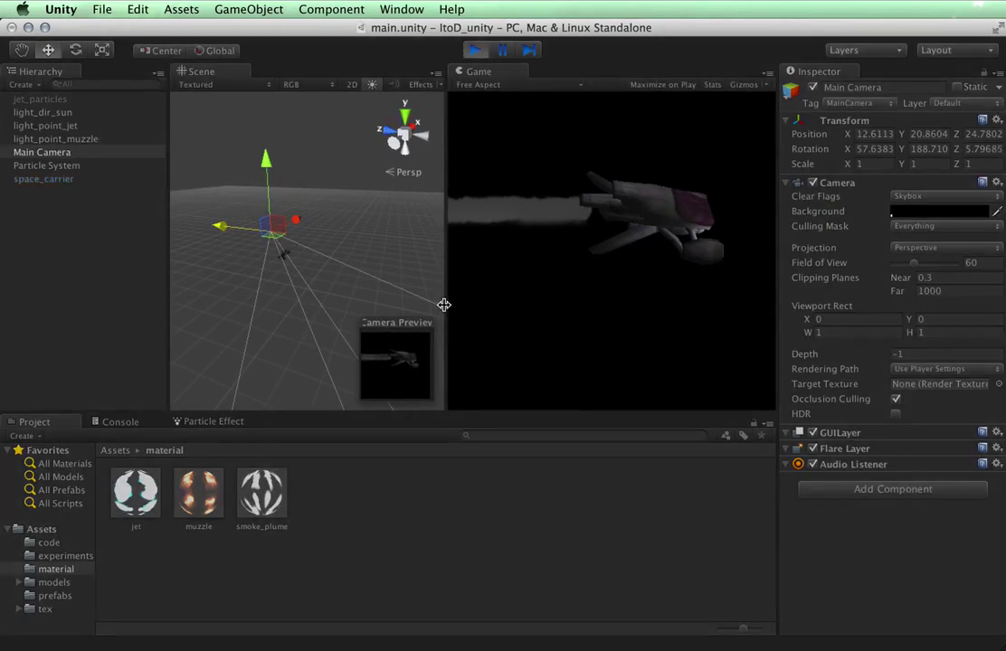
{"action": "left_click_drag", "start_coordinate": [444, 305], "coordinate": [338, 318]}
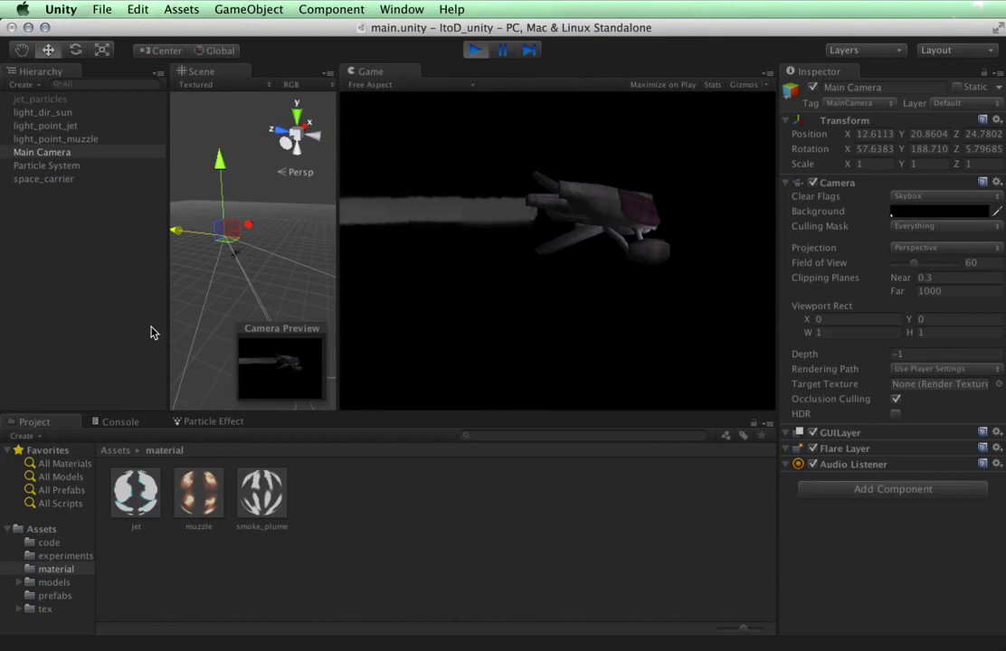
{"action": "left_click_drag", "start_coordinate": [338, 308], "coordinate": [580, 52]}
{"action": "left_click", "coordinate": [474, 49]}
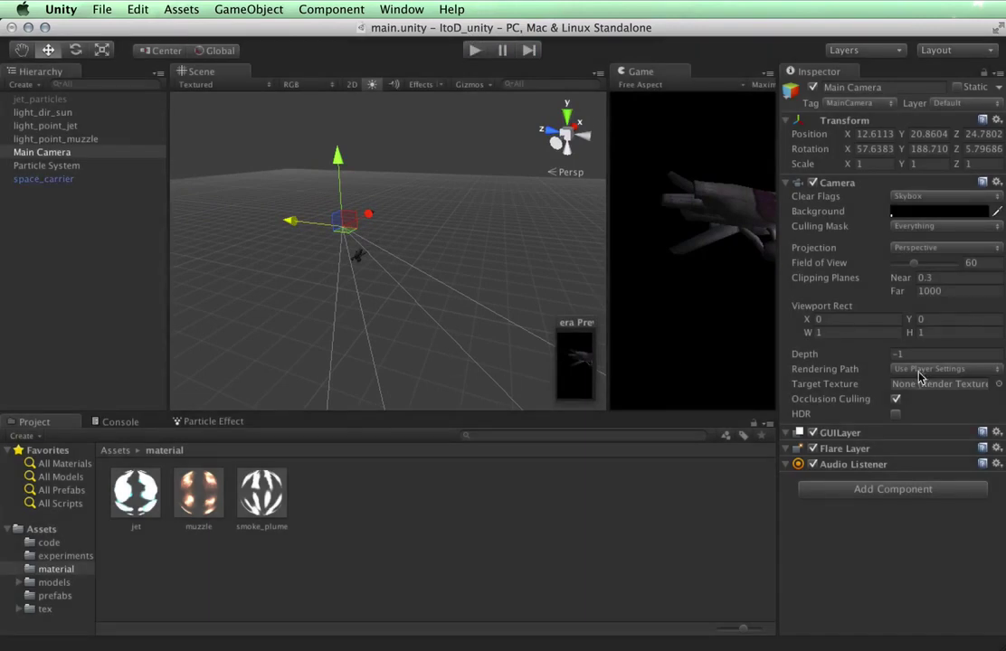
Step: Rename the Particle System object to "smoke"
{"action": "left_click", "coordinate": [47, 169]}
{"action": "key", "text": "Return"}
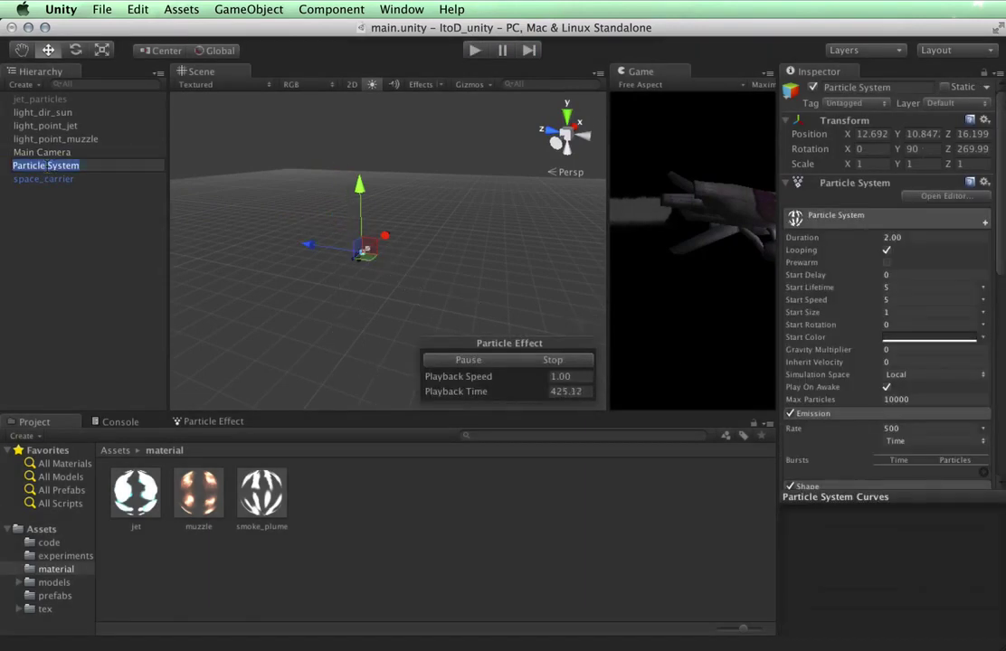
{"action": "type", "text": "smo"}
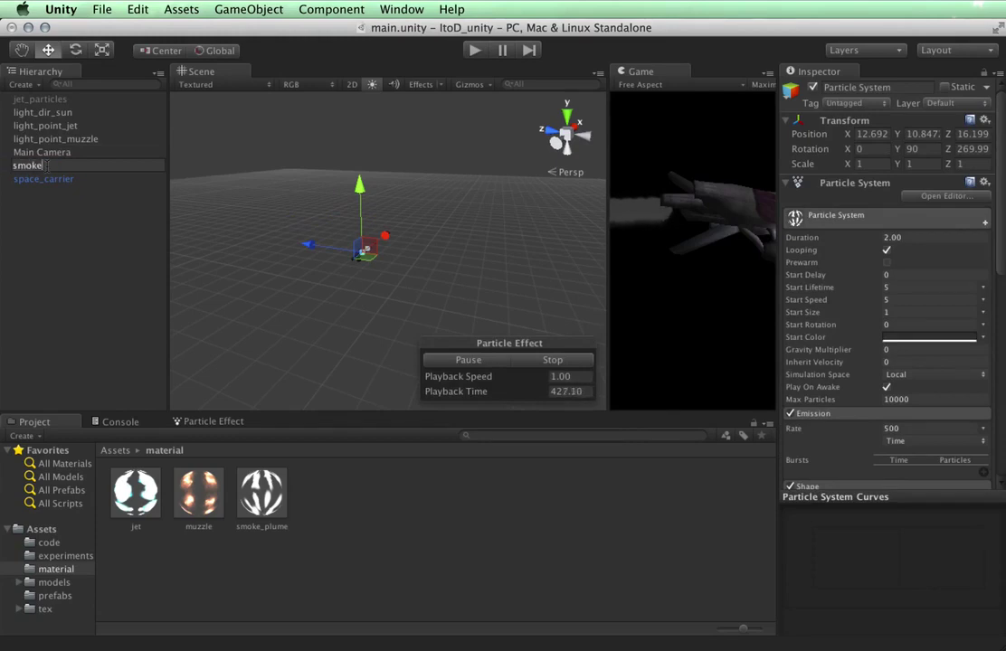
{"action": "type", "text": "ke"}
{"action": "key", "text": "Return"}
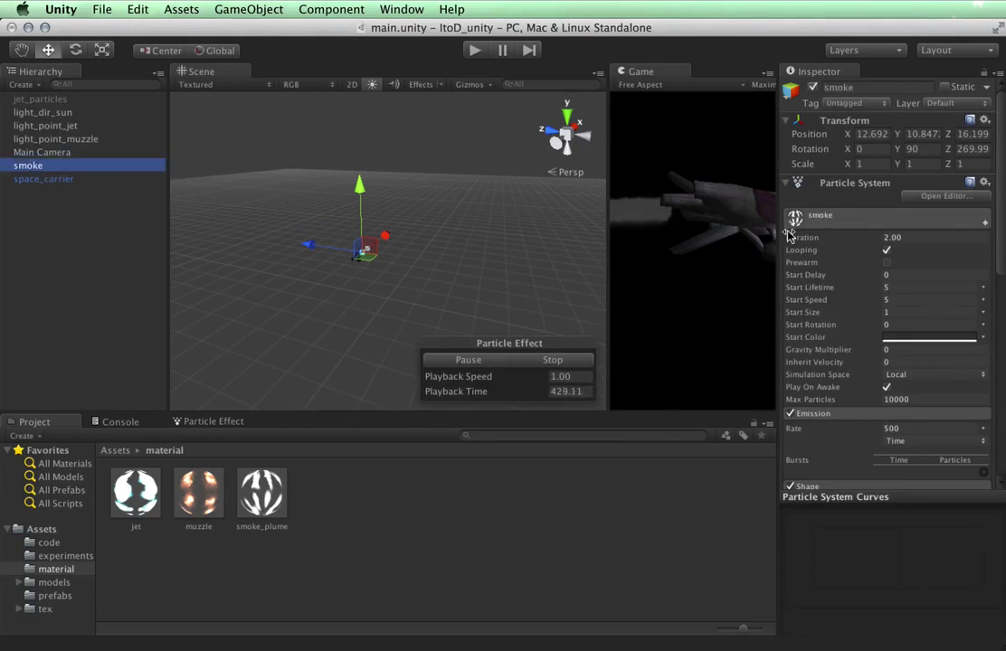
Step: Add Size over Lifetime to the smoke particle system with a curve easing down from 1.0 to 0.0
{"action": "scroll", "coordinate": [804, 237], "scroll_direction": "down", "scroll_amount": 5}
{"action": "scroll", "coordinate": [808, 230], "scroll_direction": "up", "scroll_amount": 5}
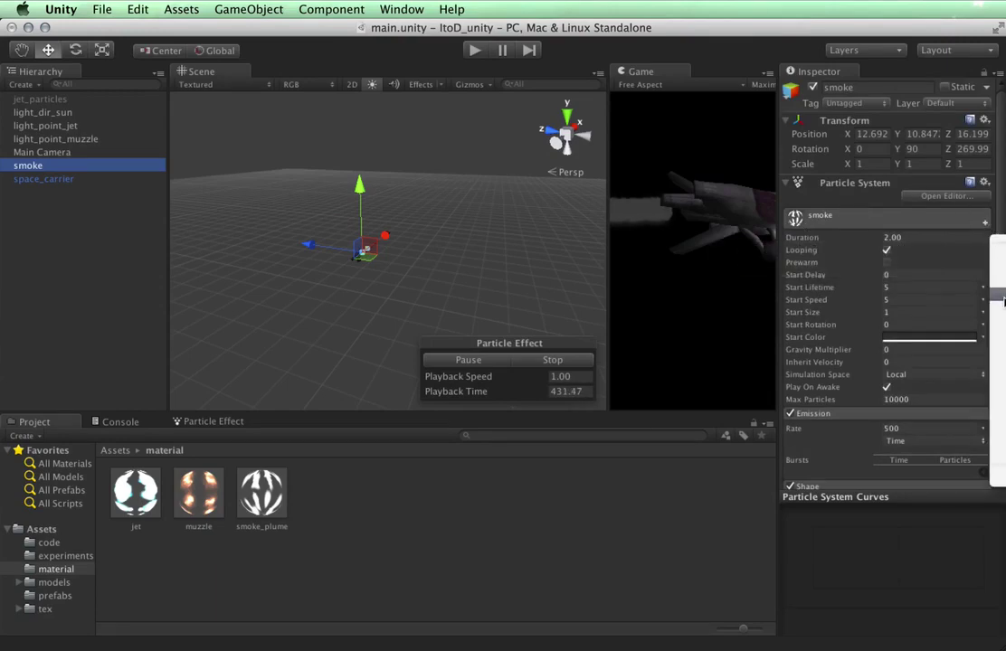
{"action": "left_click", "coordinate": [1004, 301]}
{"action": "scroll", "coordinate": [962, 427], "scroll_direction": "down", "scroll_amount": 7}
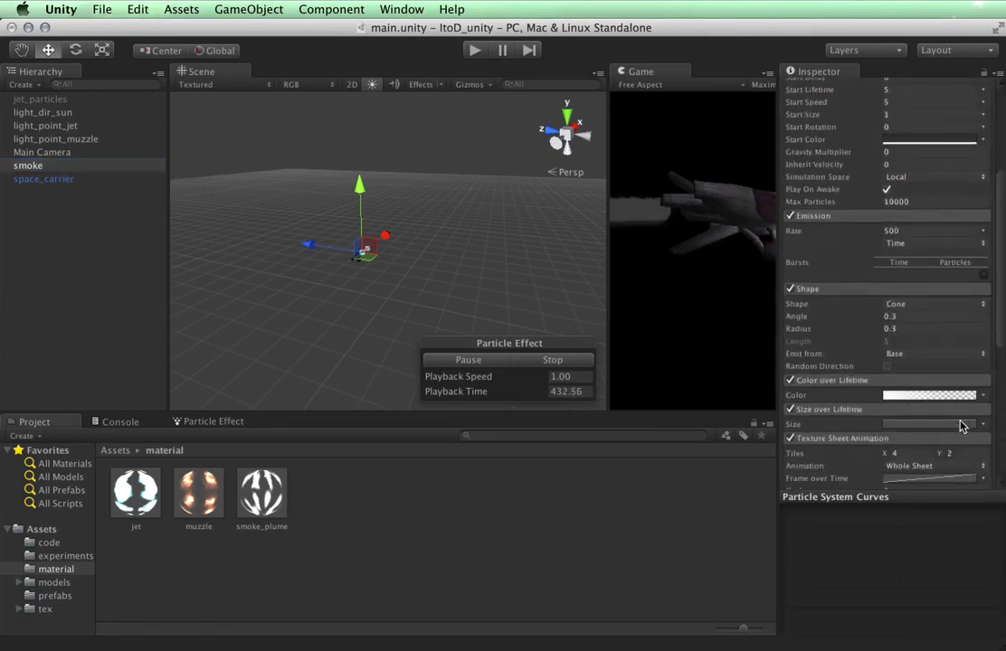
{"action": "scroll", "coordinate": [961, 423], "scroll_direction": "down", "scroll_amount": 1}
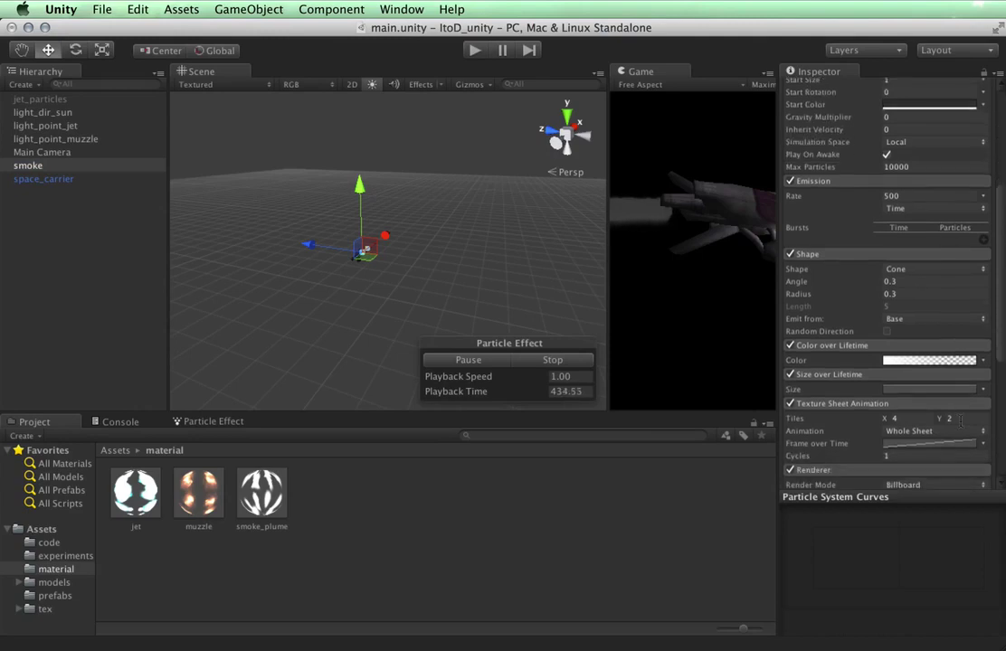
{"action": "left_click", "coordinate": [908, 390]}
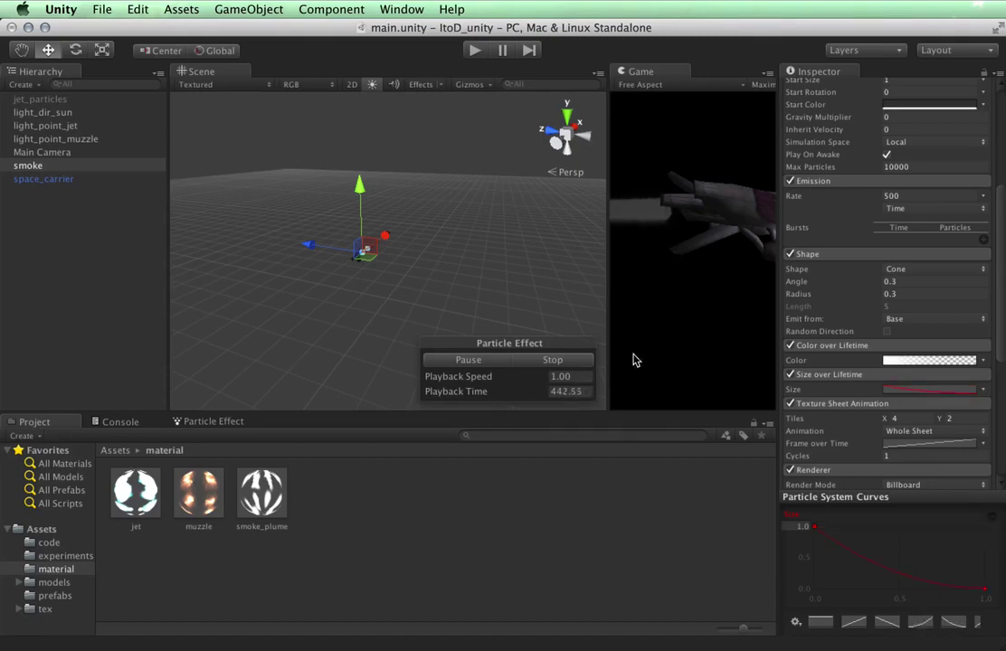
Step: Enlarge the Game view and move the Main Camera to about X 17.6, Y 25.3, Z 21.9 to show more of the plume
{"action": "left_click_drag", "start_coordinate": [605, 320], "coordinate": [117, 230]}
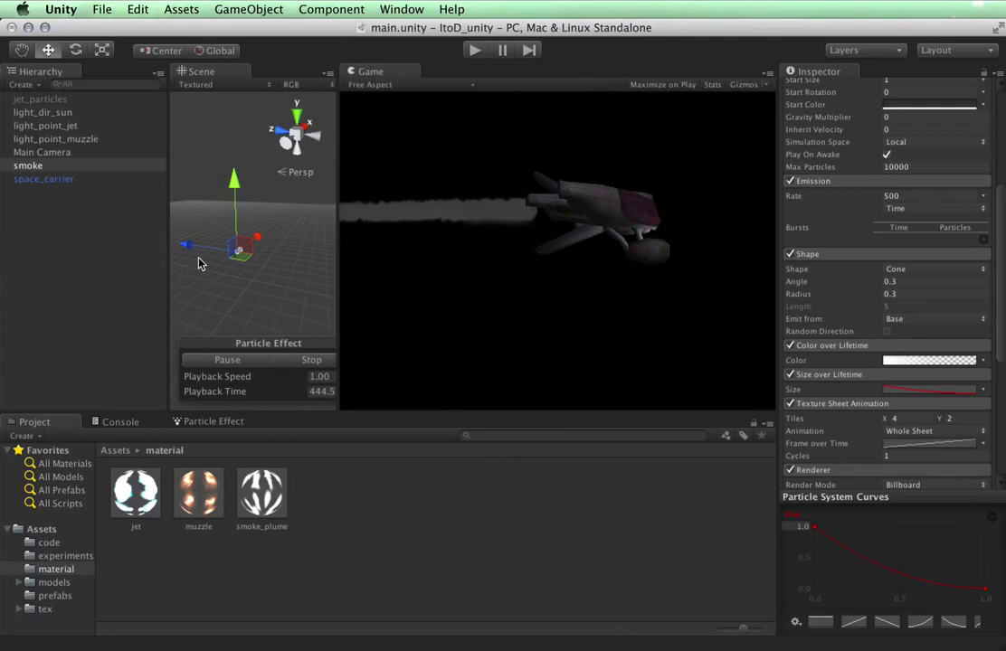
{"action": "left_click_drag", "start_coordinate": [239, 192], "coordinate": [391, 249]}
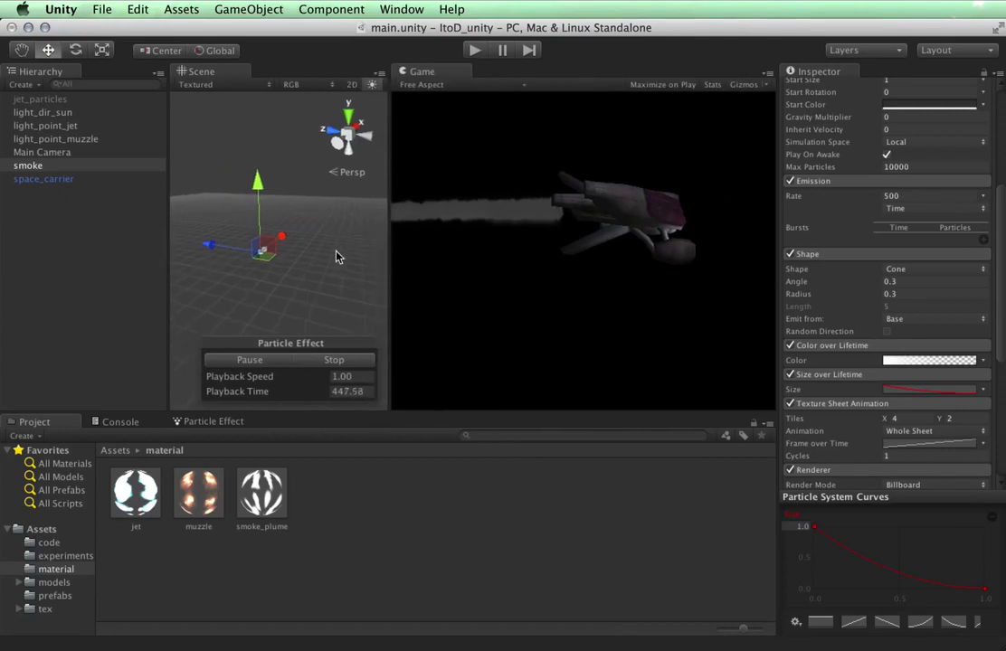
{"action": "left_click", "coordinate": [66, 152]}
{"action": "left_click_drag", "start_coordinate": [245, 162], "coordinate": [213, 133]}
{"action": "left_click_drag", "start_coordinate": [191, 225], "coordinate": [204, 221]}
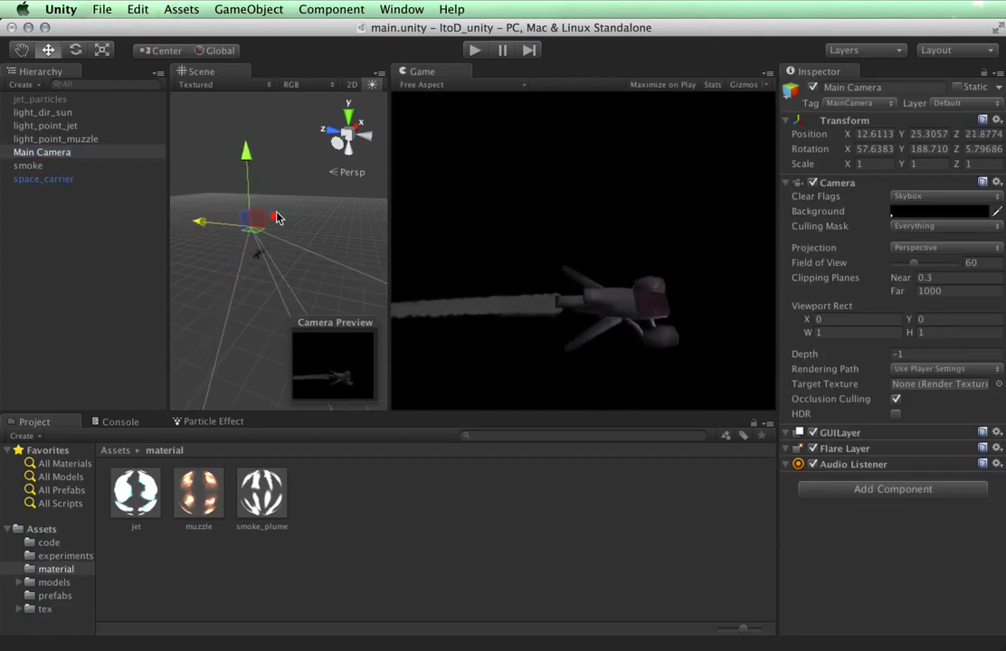
{"action": "left_click_drag", "start_coordinate": [277, 218], "coordinate": [281, 216]}
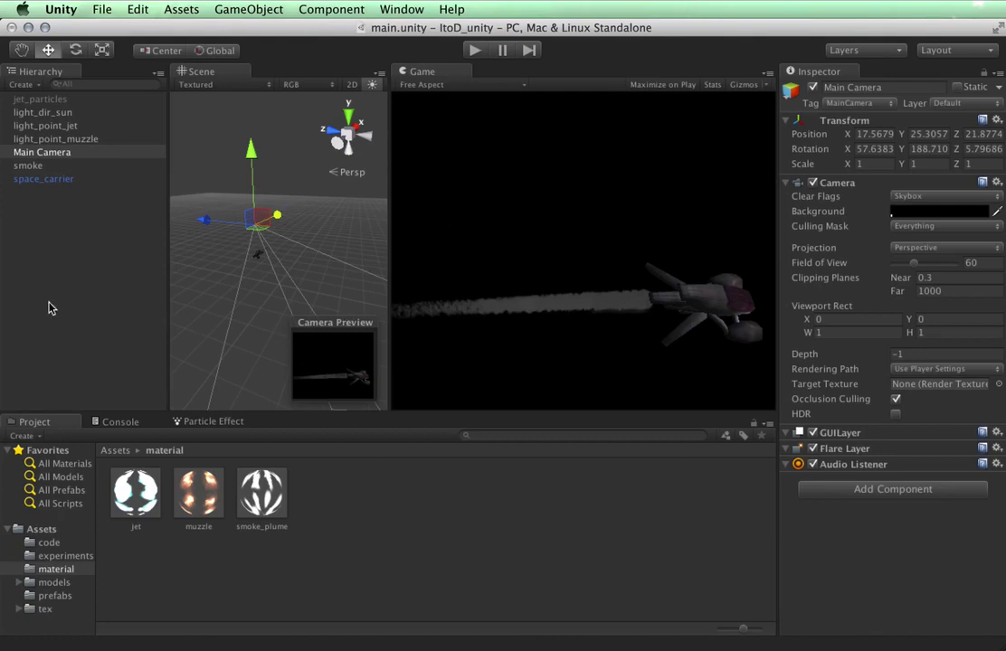
Step: Raise the end point of the smoke's Size over Lifetime curve to about 0.25
{"action": "left_click", "coordinate": [28, 165]}
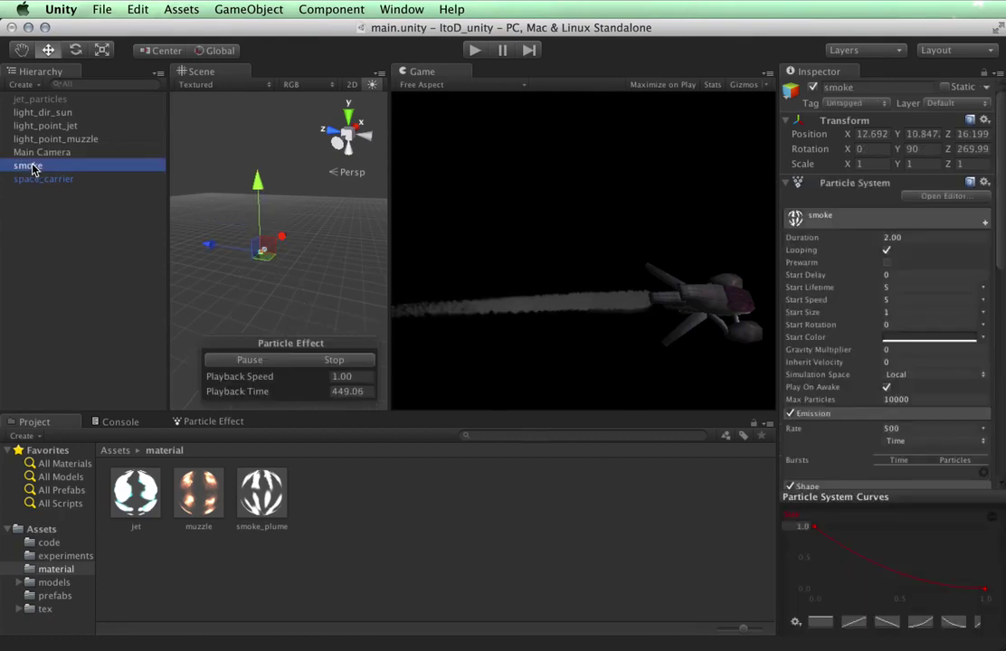
{"action": "left_click", "coordinate": [985, 586]}
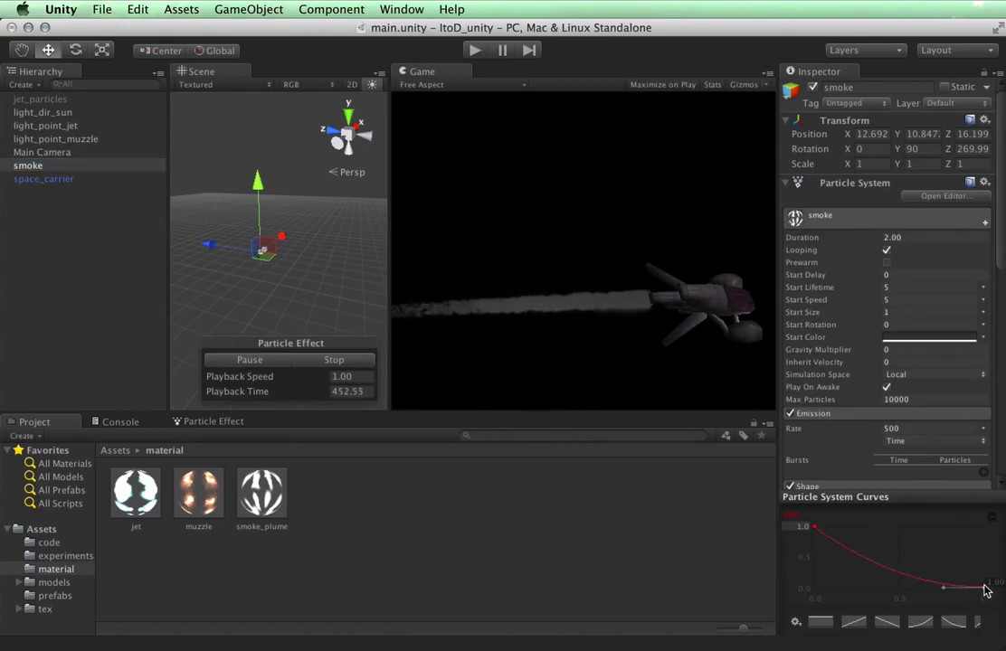
{"action": "left_click_drag", "start_coordinate": [984, 584], "coordinate": [986, 574]}
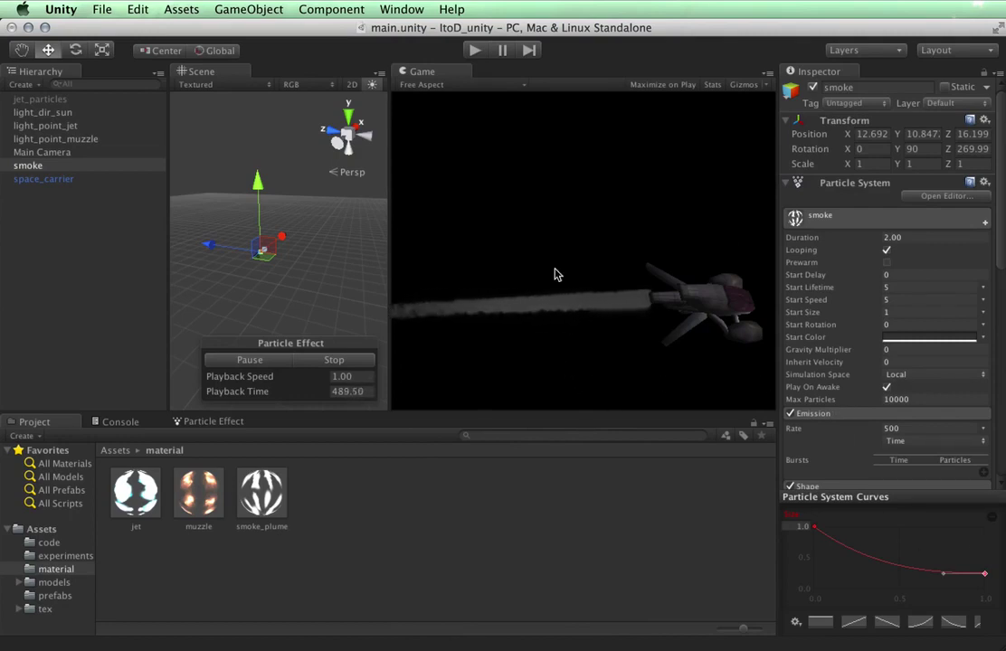
Step: Switch the smoke's texture sheet Frame over Time to random between two curves
{"action": "scroll", "coordinate": [923, 366], "scroll_direction": "down", "scroll_amount": 15}
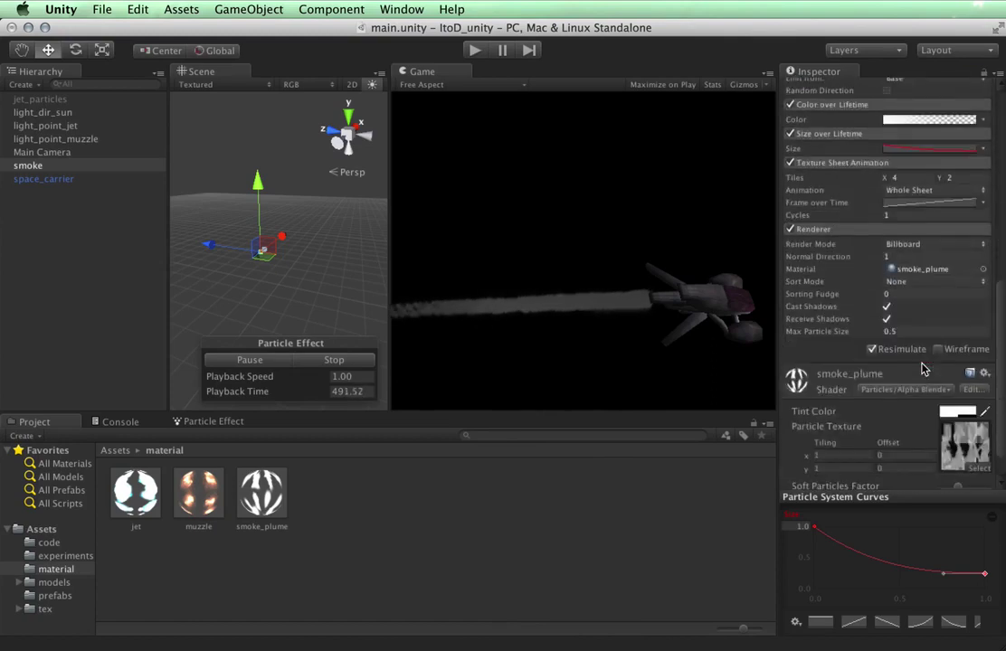
{"action": "left_click", "coordinate": [953, 208]}
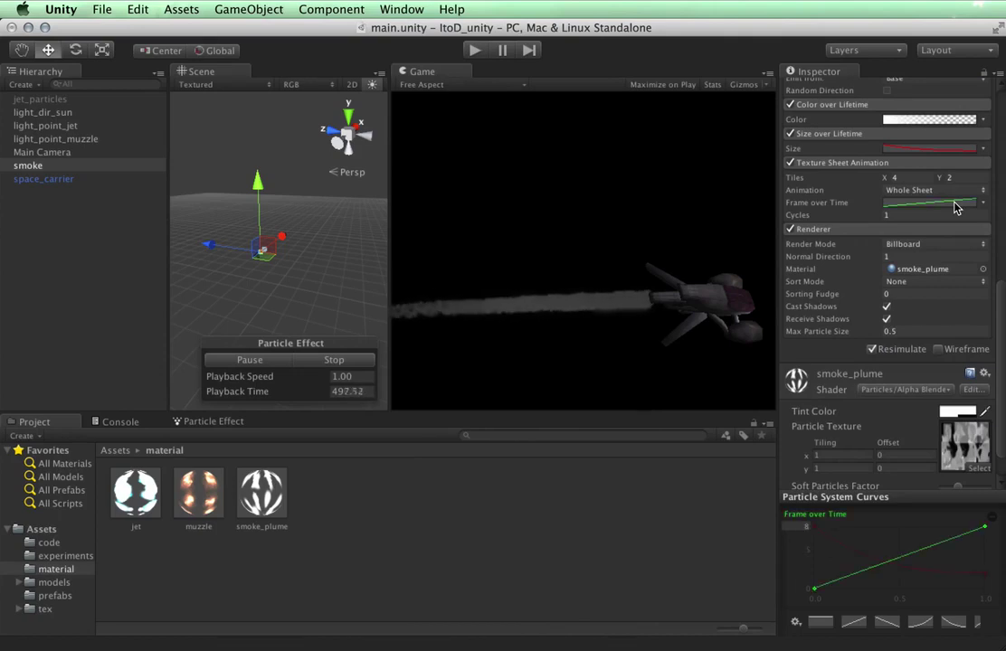
{"action": "left_click", "coordinate": [982, 203]}
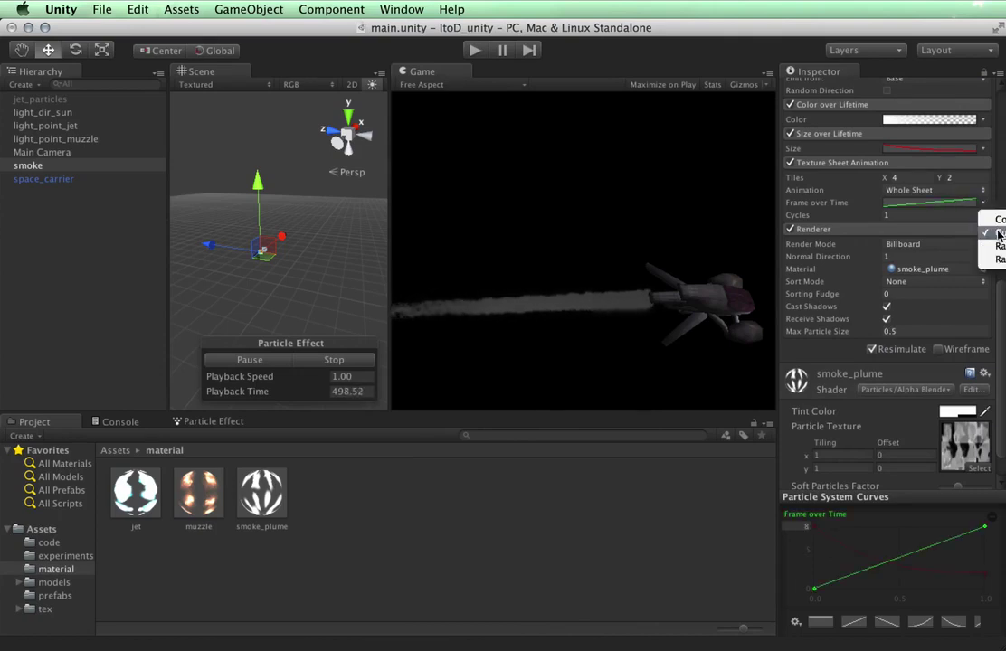
{"action": "left_click", "coordinate": [993, 258]}
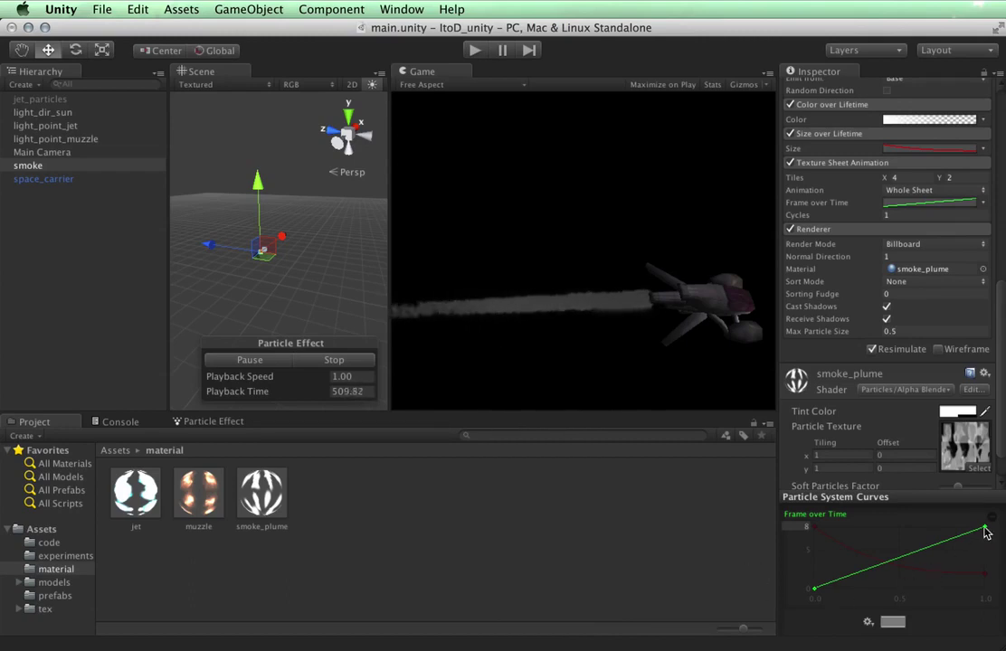
Step: In the enlarged particle curve editor, reshape the upper Frame over Time curve to start at 0 and reach 8 at about 0.24 of the lifetime
{"action": "left_click", "coordinate": [231, 427]}
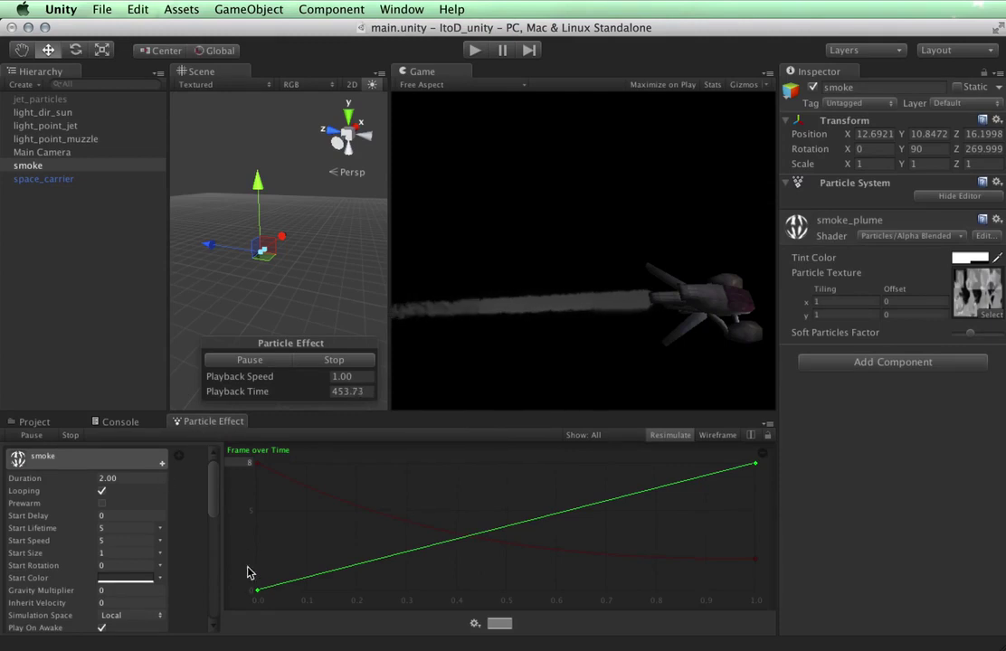
{"action": "left_click_drag", "start_coordinate": [258, 593], "coordinate": [242, 539]}
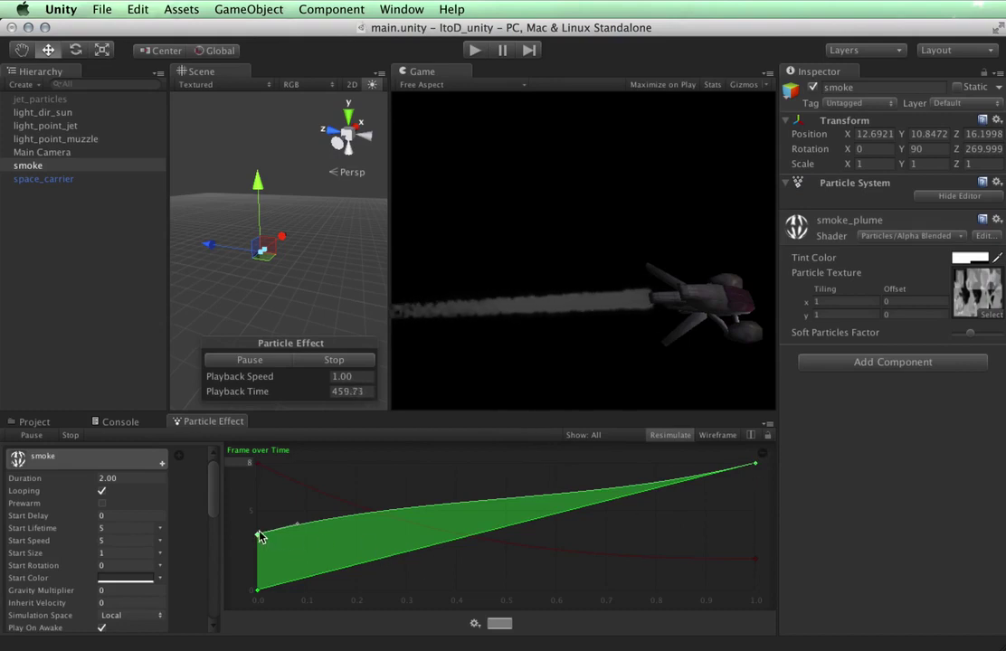
{"action": "left_click_drag", "start_coordinate": [259, 536], "coordinate": [258, 590]}
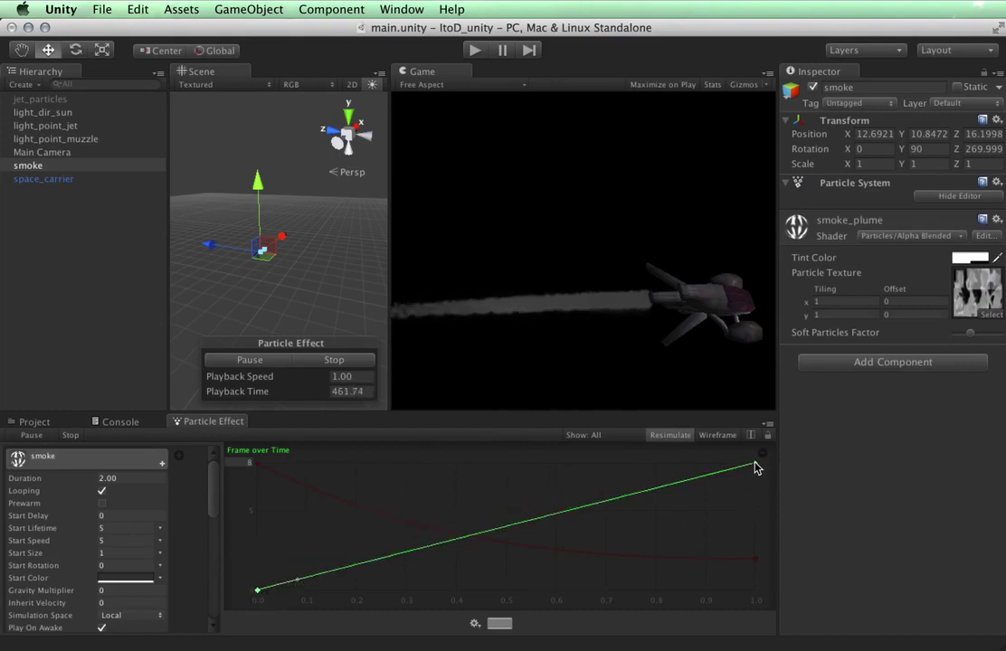
{"action": "left_click_drag", "start_coordinate": [588, 505], "coordinate": [509, 438]}
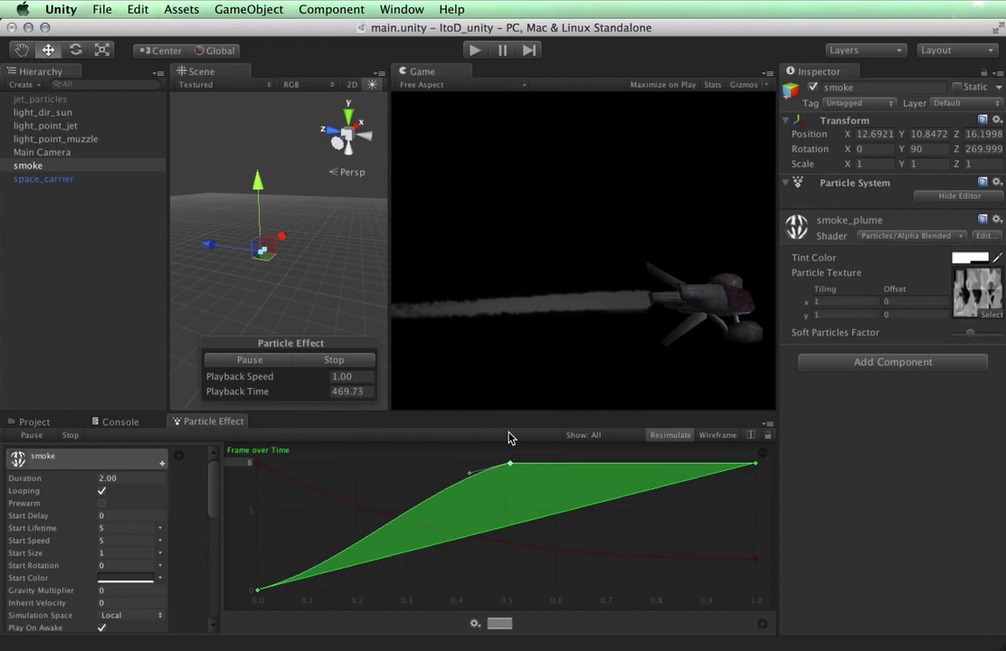
{"action": "left_click_drag", "start_coordinate": [509, 466], "coordinate": [378, 448]}
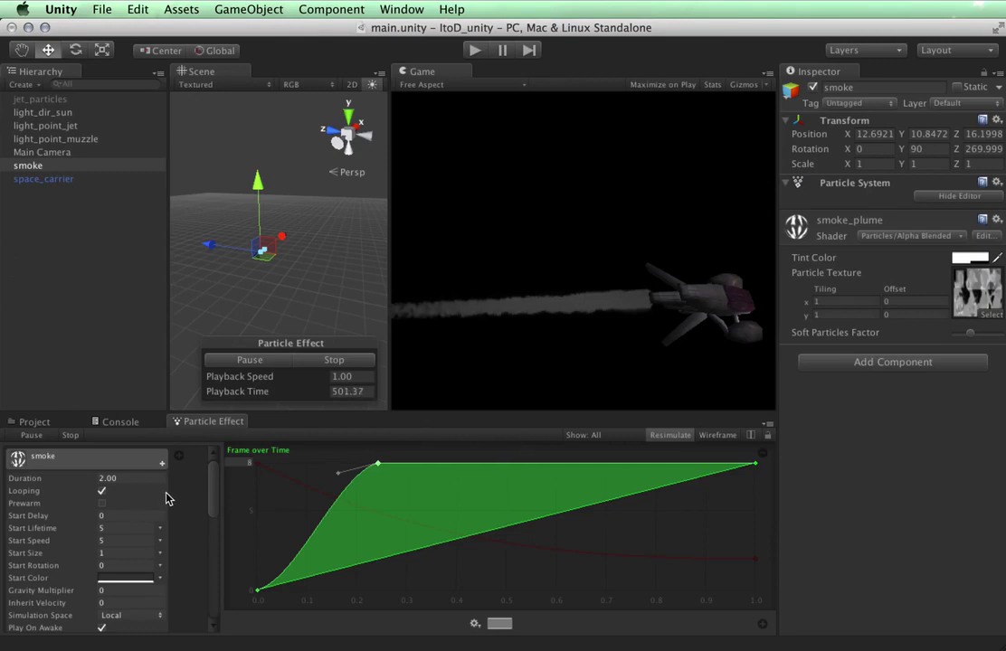
Step: Attach the HeroMover script from the code folder to the space_carrier object
{"action": "left_click", "coordinate": [33, 422]}
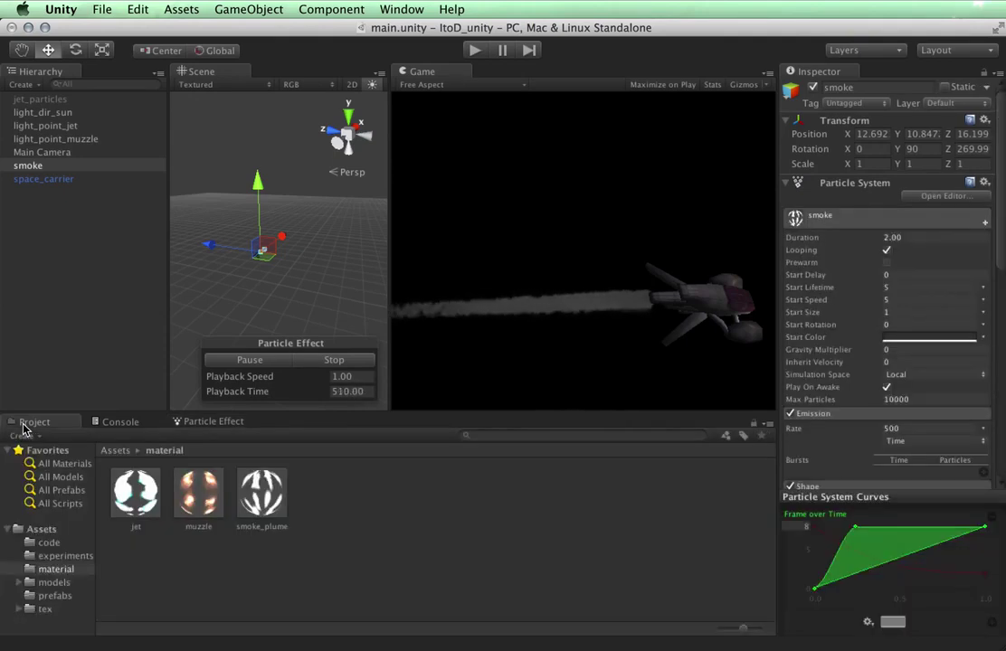
{"action": "left_click", "coordinate": [48, 543]}
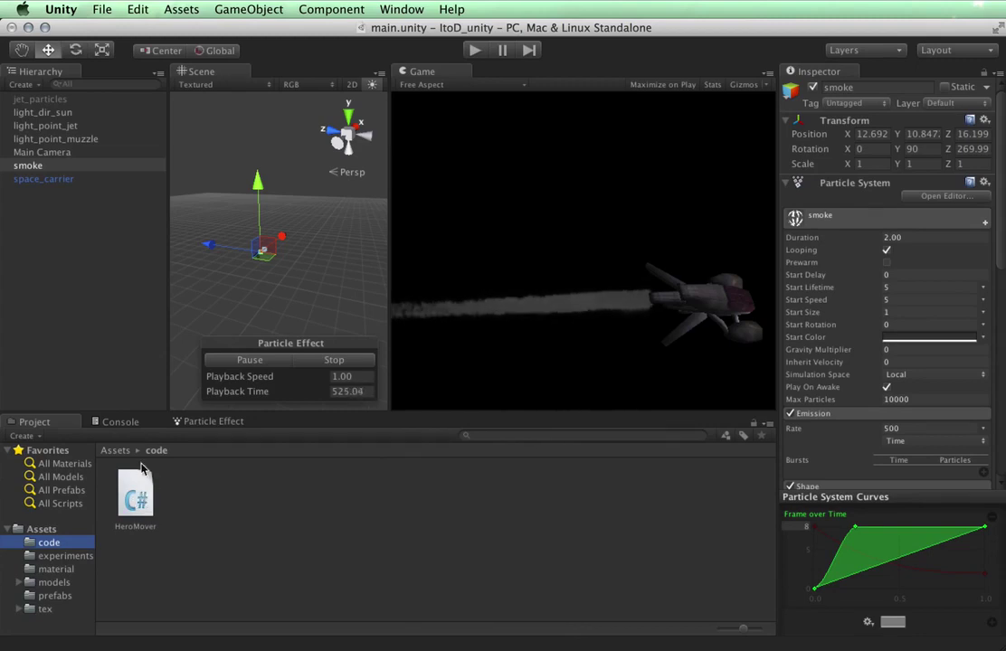
{"action": "left_click_drag", "start_coordinate": [144, 482], "coordinate": [53, 179]}
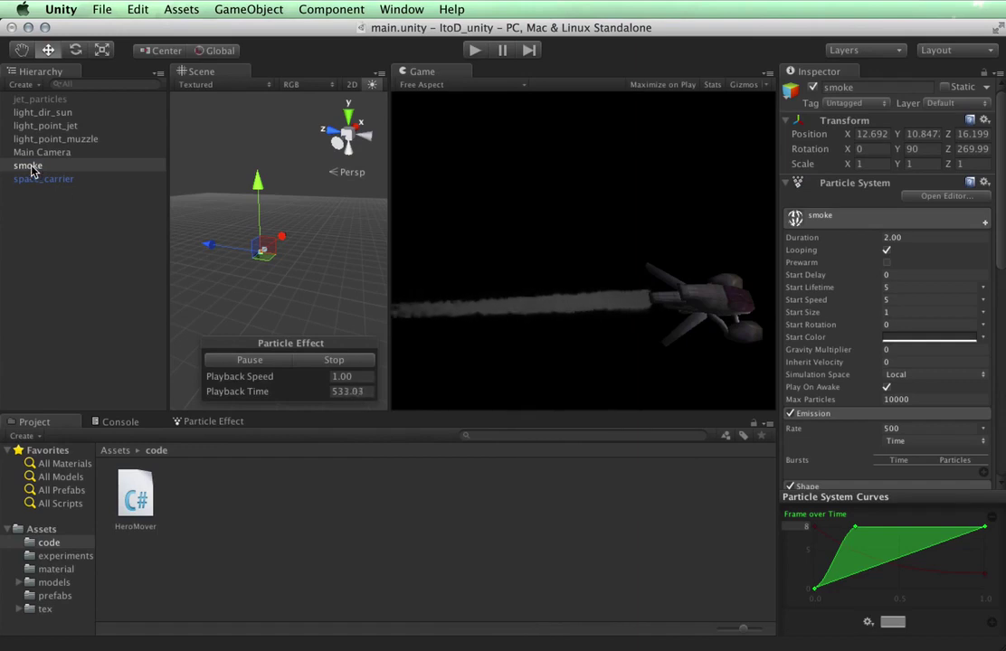
Step: Make the smoke object a child of space_carrier and play the scene to test the moving ship
{"action": "left_click_drag", "start_coordinate": [34, 168], "coordinate": [34, 182]}
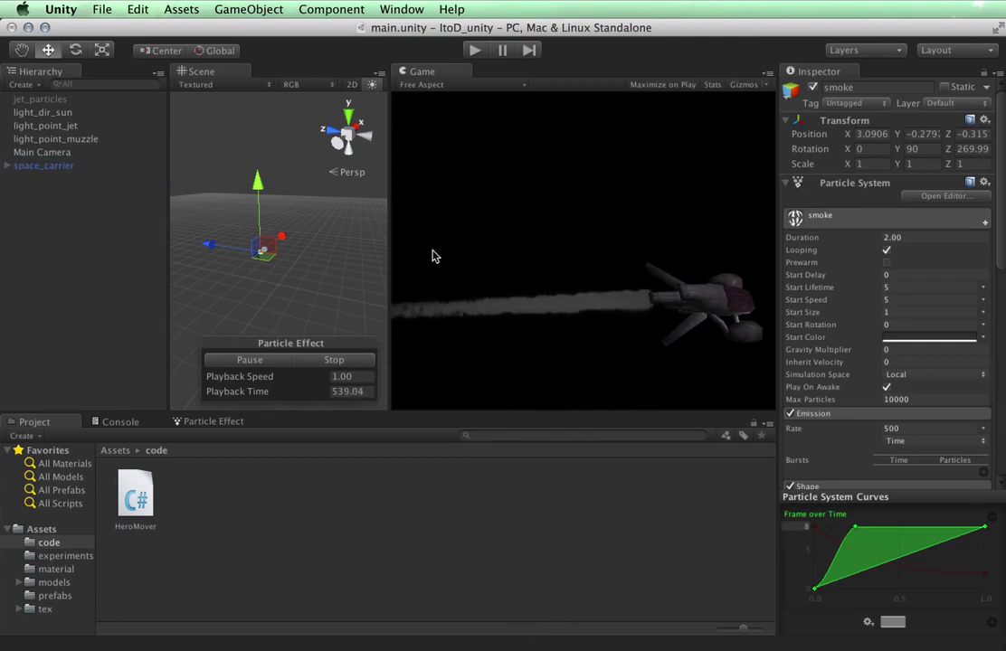
{"action": "left_click", "coordinate": [476, 51]}
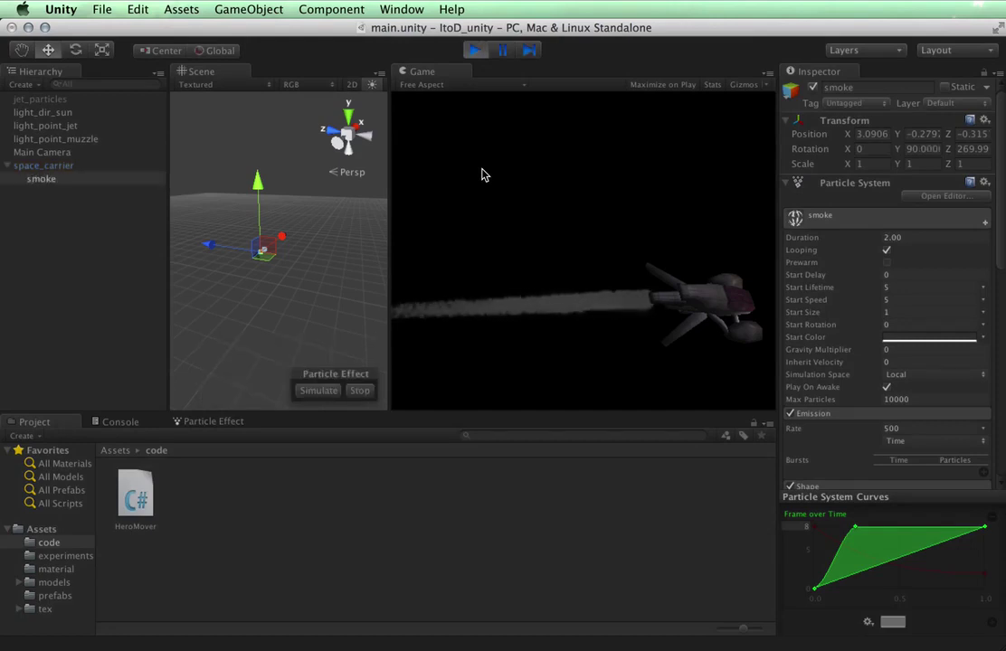
Step: While the scene is playing, set space_carrier's Hero Mover Motion_speed to 10 and Rotation_speed to 80
{"action": "key", "text": "Up"}
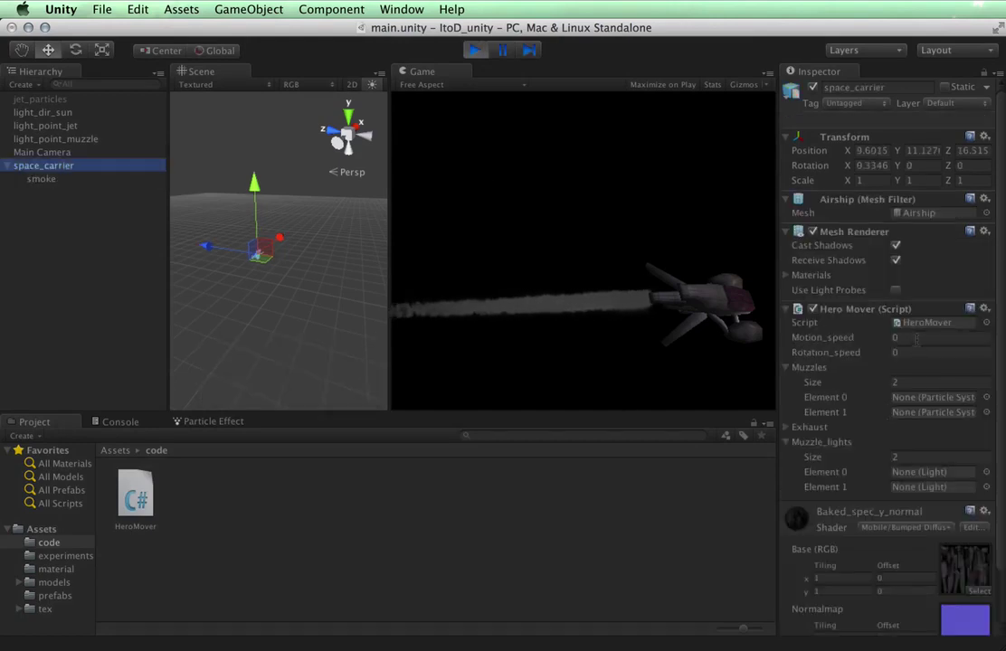
{"action": "left_click", "coordinate": [916, 338]}
{"action": "key", "text": "Tab"}
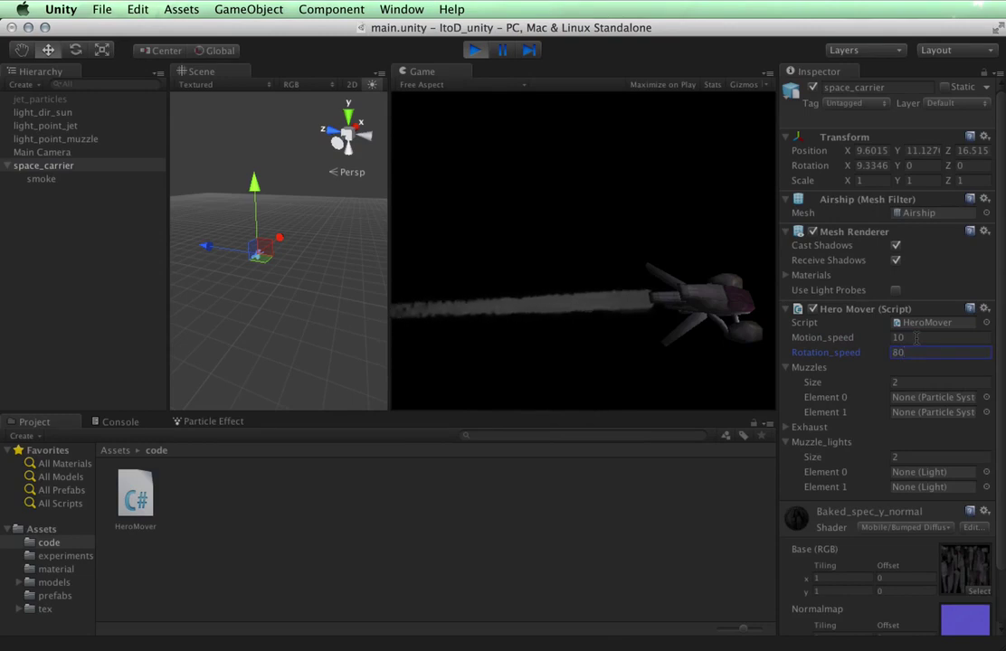
Step: Steer the ship through left and right turns in the running game to examine how the smoke trail follows, and stop playback
{"action": "left_click", "coordinate": [703, 288]}
{"action": "key", "text": "Left"}
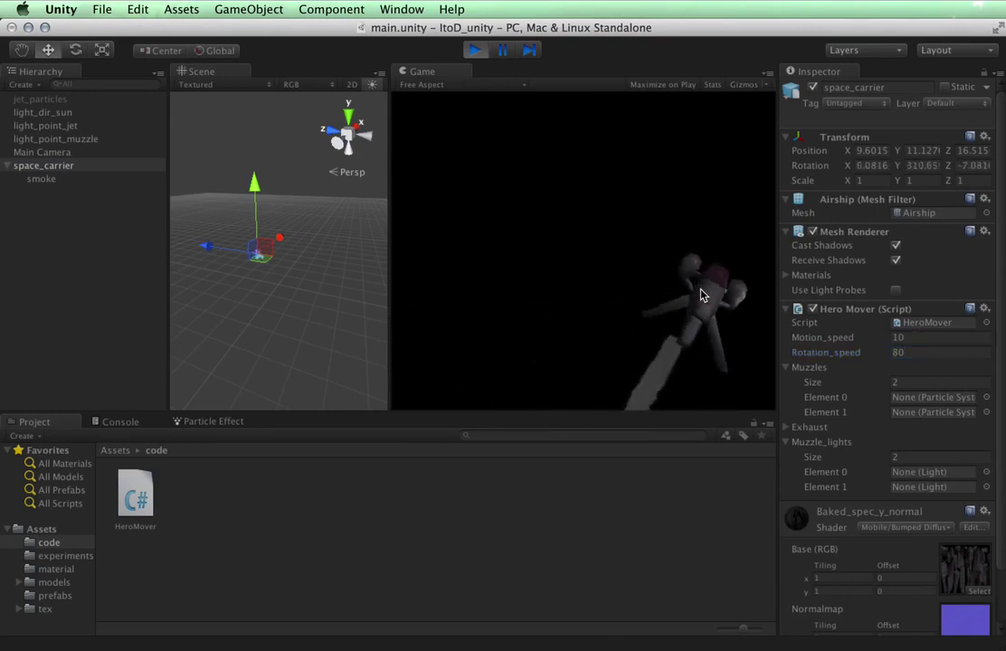
{"action": "key", "text": "Left"}
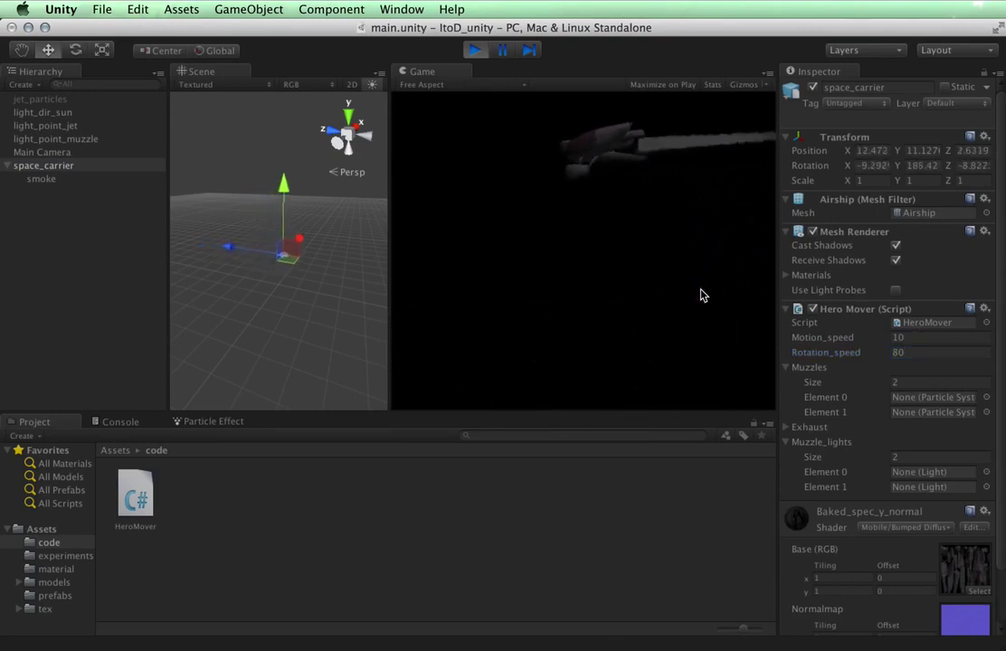
{"action": "key", "text": "Left"}
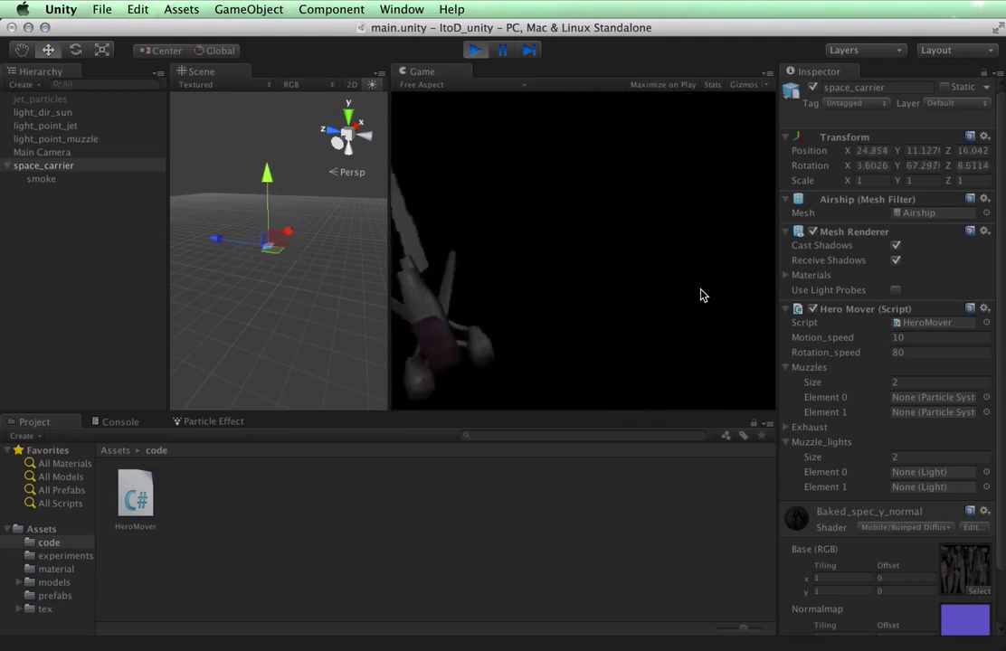
{"action": "key", "text": "Left"}
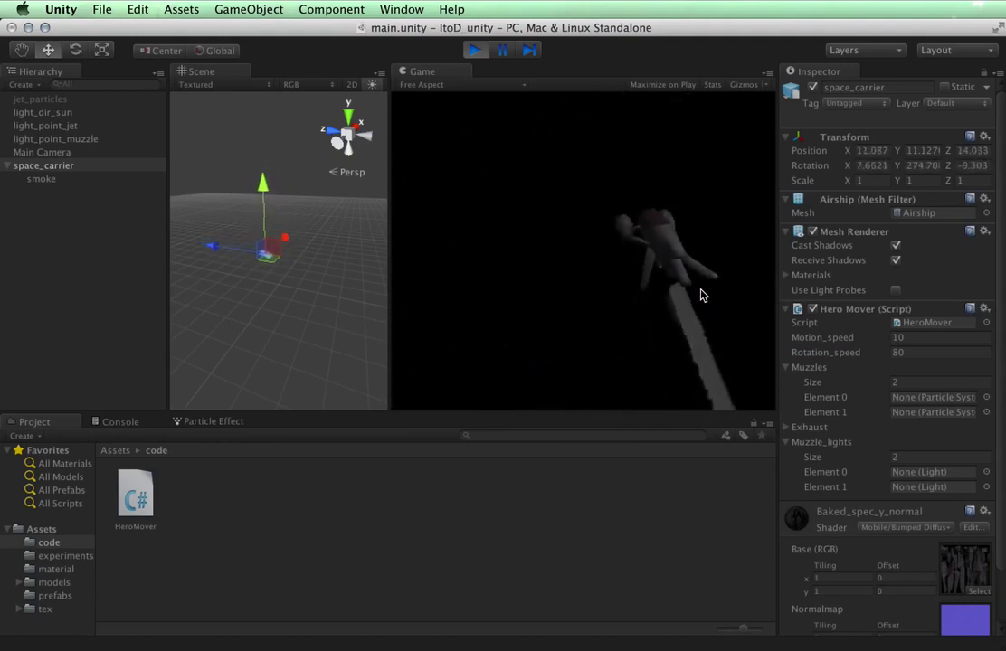
{"action": "key", "text": "Left"}
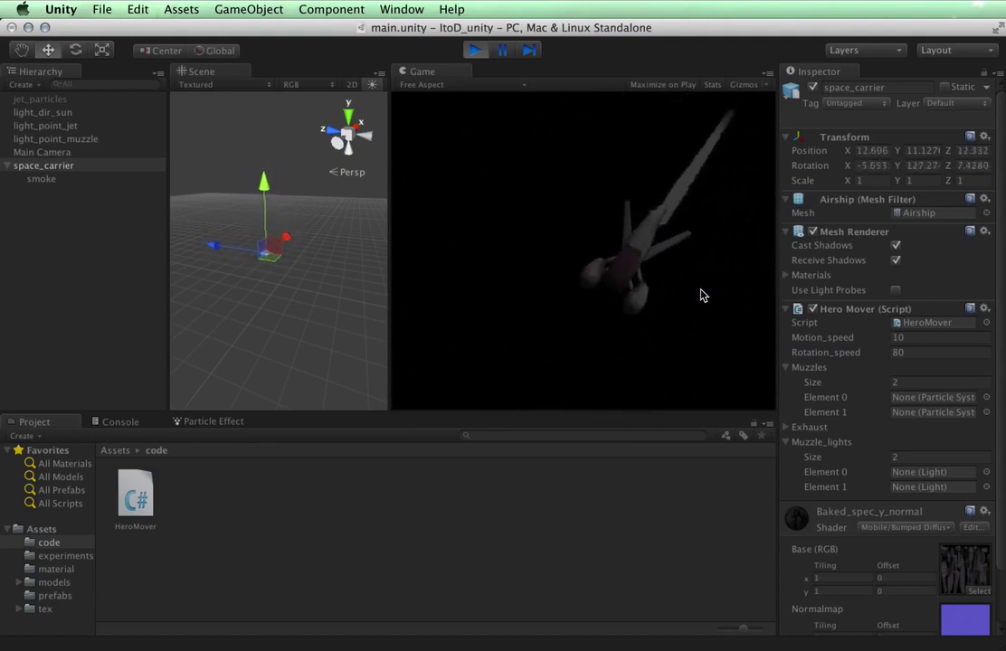
{"action": "key", "text": "Right"}
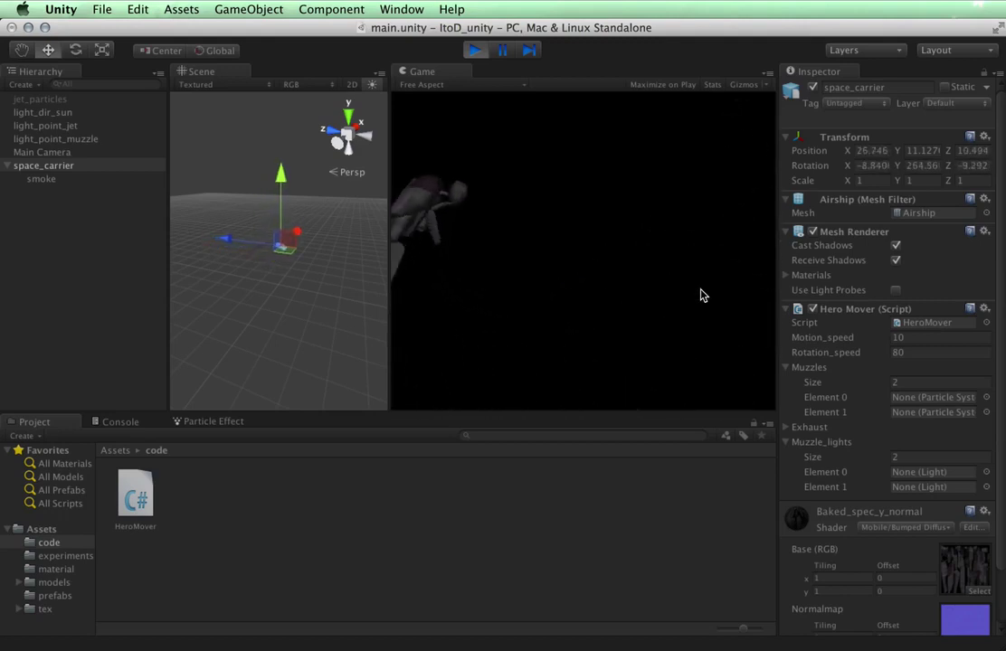
{"action": "key", "text": "Right"}
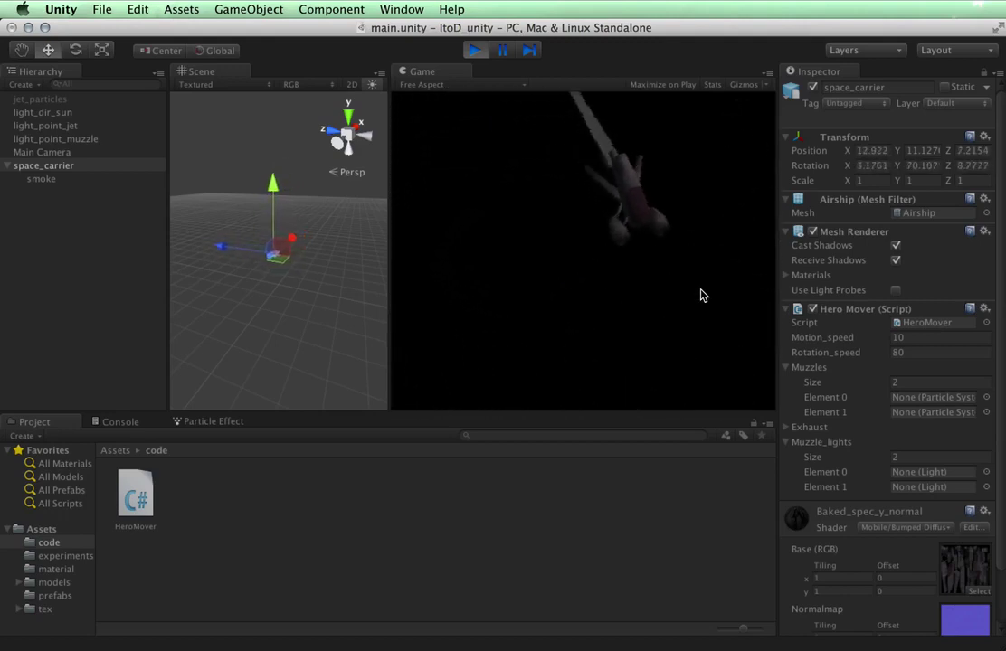
{"action": "key", "text": "Right"}
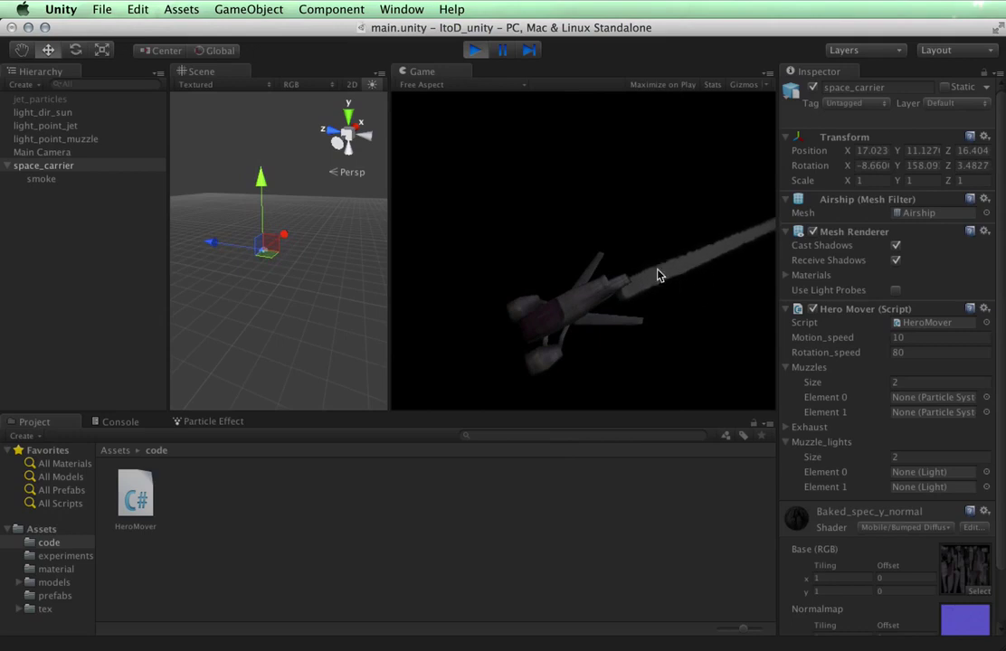
{"action": "left_click", "coordinate": [474, 50]}
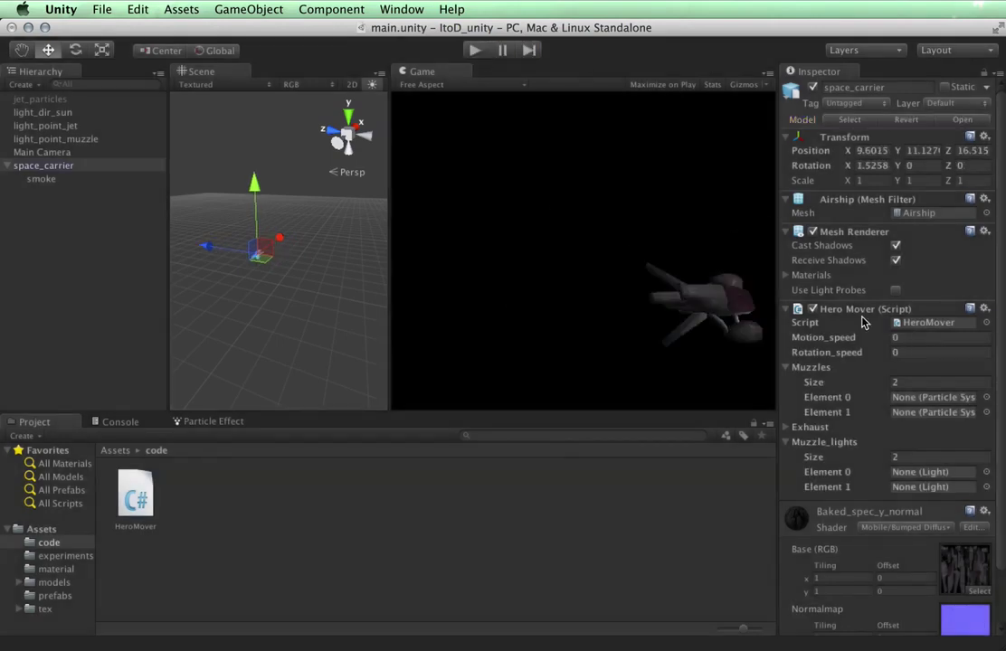
Step: With playback stopped, set space_carrier's Hero Mover Motion_speed to 10 and Rotation_speed to 80
{"action": "left_click", "coordinate": [896, 338]}
{"action": "type", "text": "50"}
{"action": "key", "text": "Tab"}
{"action": "left_click", "coordinate": [896, 338]}
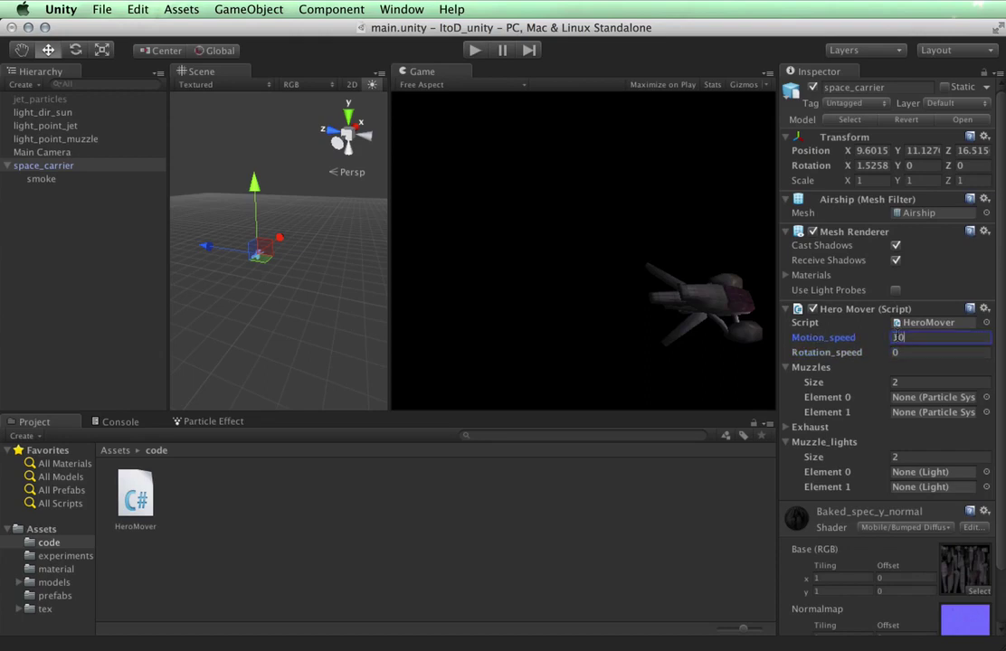
{"action": "type", "text": "10"}
{"action": "key", "text": "Tab"}
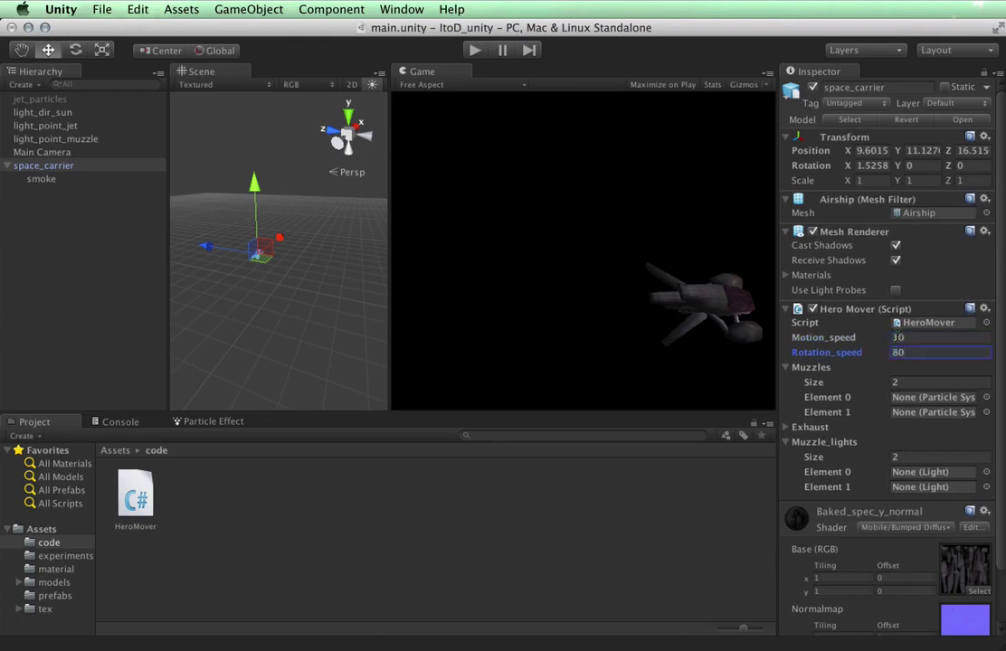
Step: Set the smoke particle system's Simulation Space to World and play the scene
{"action": "left_click", "coordinate": [60, 183]}
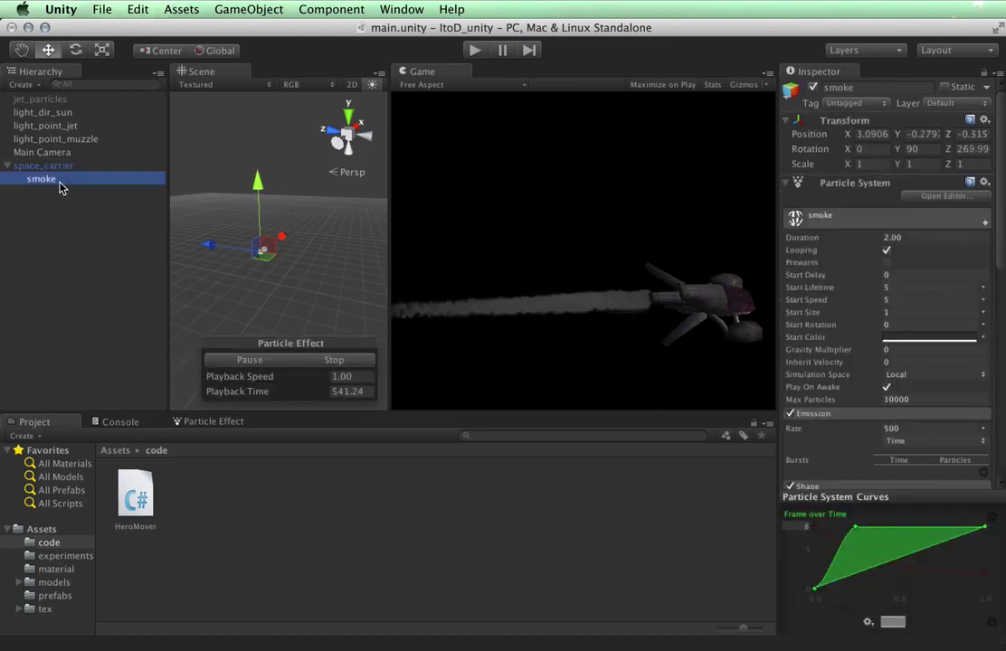
{"action": "left_click", "coordinate": [732, 136]}
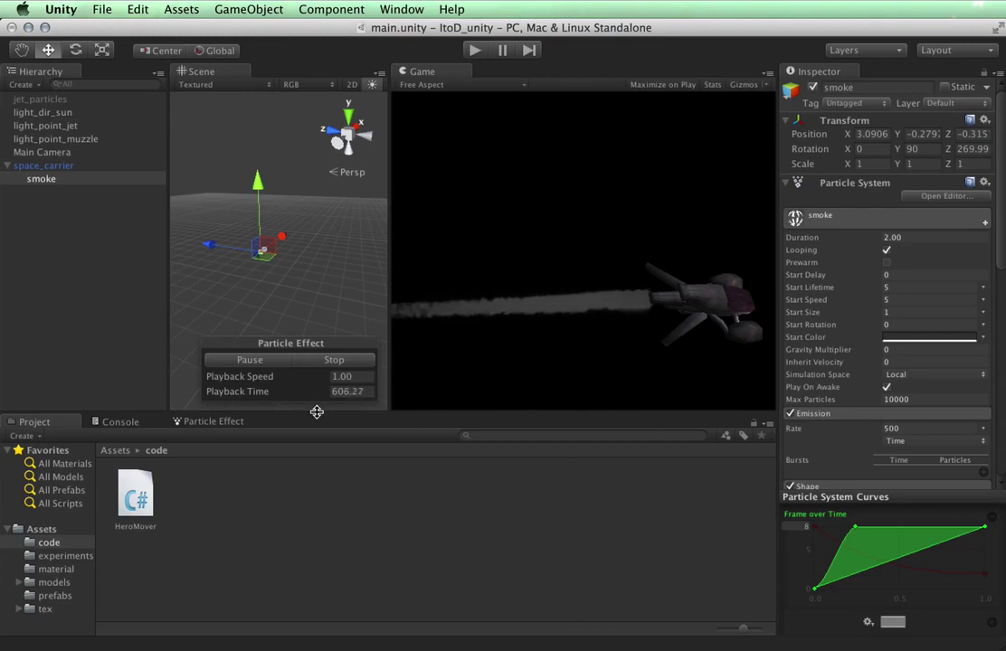
{"action": "left_click", "coordinate": [905, 378]}
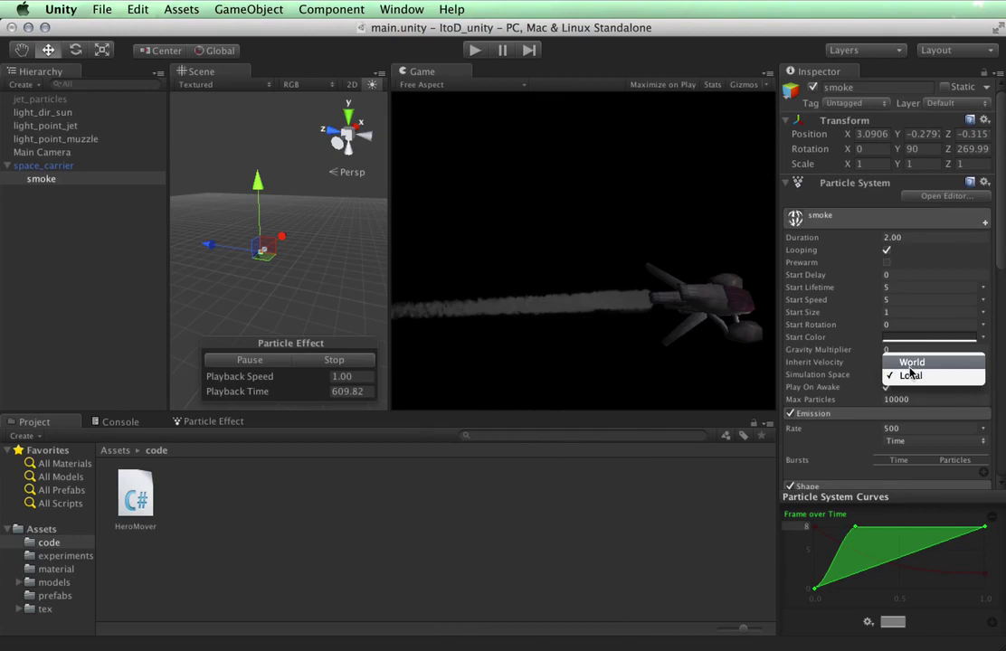
{"action": "left_click", "coordinate": [910, 363]}
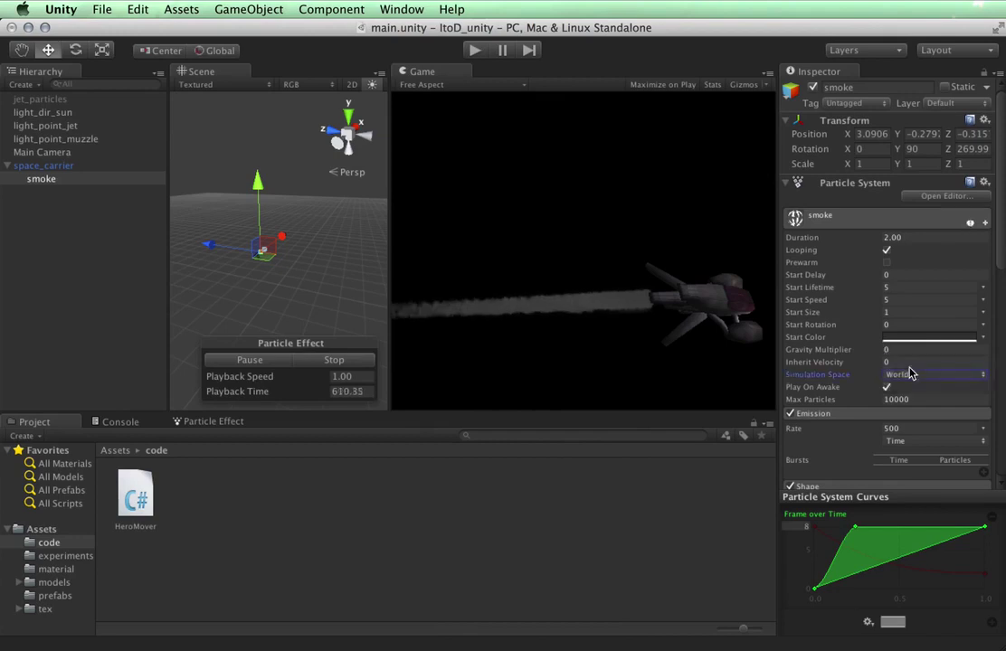
{"action": "left_click", "coordinate": [476, 51]}
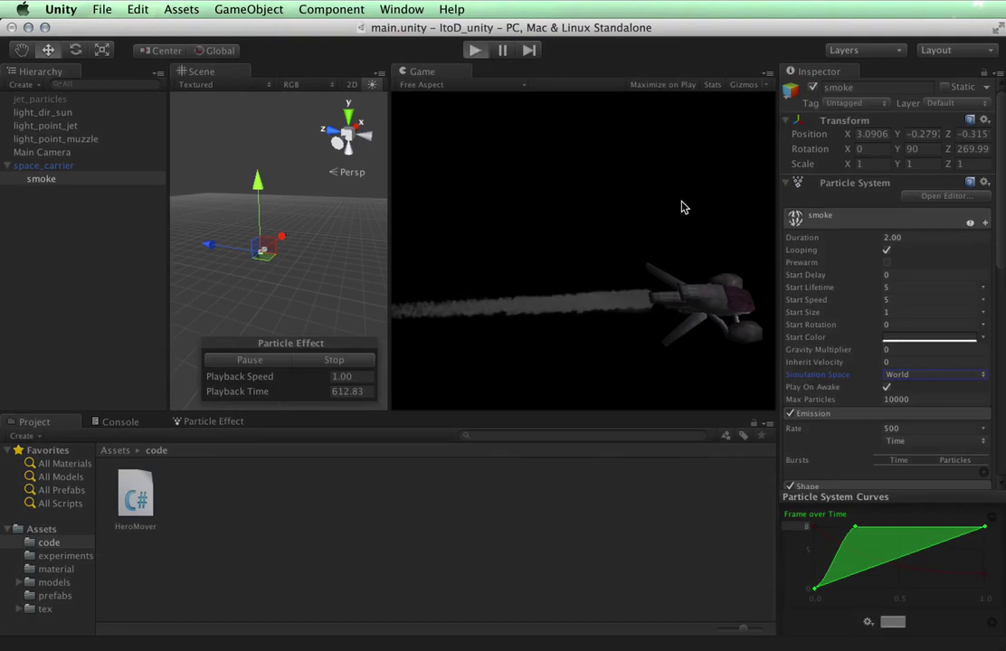